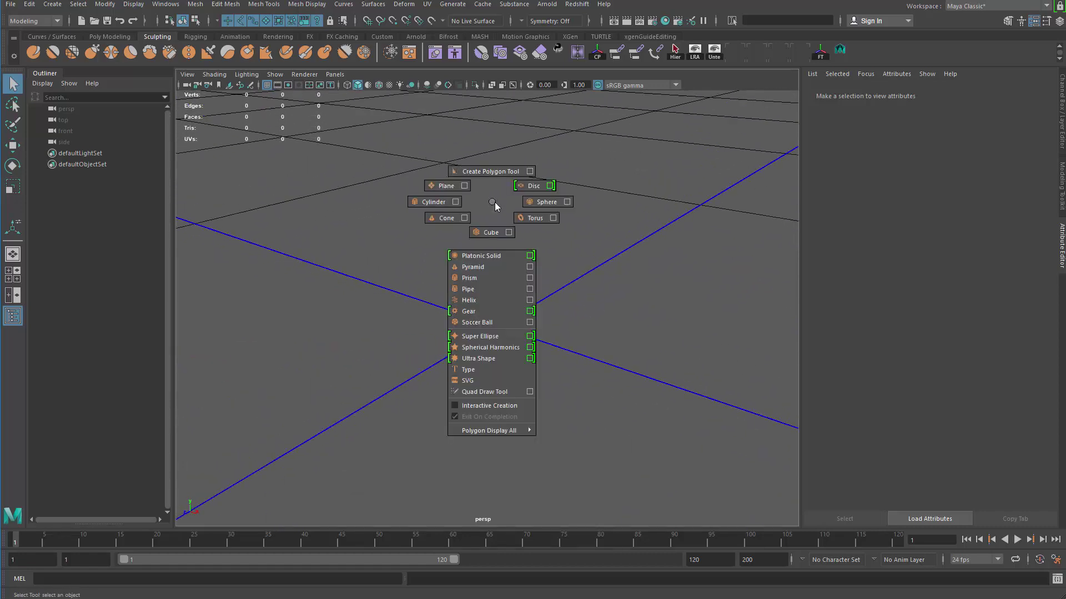
# Create a polygon cube at the origin, scale it up uniformly and delete its history
pyautogui.keyDown('shift'); pyautogui.moveTo(496, 203); pyautogui.dragTo(501, 269, button='right'); pyautogui.keyUp('shift')
pyautogui.keyDown('alt'); pyautogui.moveTo(502, 271); pyautogui.dragTo(566, 367); pyautogui.keyUp('alt')
pyautogui.press('r')
pyautogui.moveTo(500, 326); pyautogui.dragTo(674, 354)
pyautogui.hotkey('alt', 'shift', 'd')
# Extrude one side face of the cube outward to form a narrow connecting section
pyautogui.keyDown('alt'); pyautogui.moveTo(673, 354); pyautogui.dragTo(388, 355, button='right'); pyautogui.keyUp('alt')
pyautogui.keyDown('alt'); pyautogui.moveTo(388, 355); pyautogui.dragTo(373, 321); pyautogui.keyUp('alt')
pyautogui.press('q')
pyautogui.moveTo(549, 349); pyautogui.dragTo(547, 392, button='right')
pyautogui.click(527, 348)
pyautogui.keyDown('alt'); pyautogui.moveTo(527, 349); pyautogui.dragTo(674, 311); pyautogui.keyUp('alt')
pyautogui.keyDown('alt'); pyautogui.moveTo(674, 311); pyautogui.dragTo(667, 258, button='right'); pyautogui.keyUp('alt')
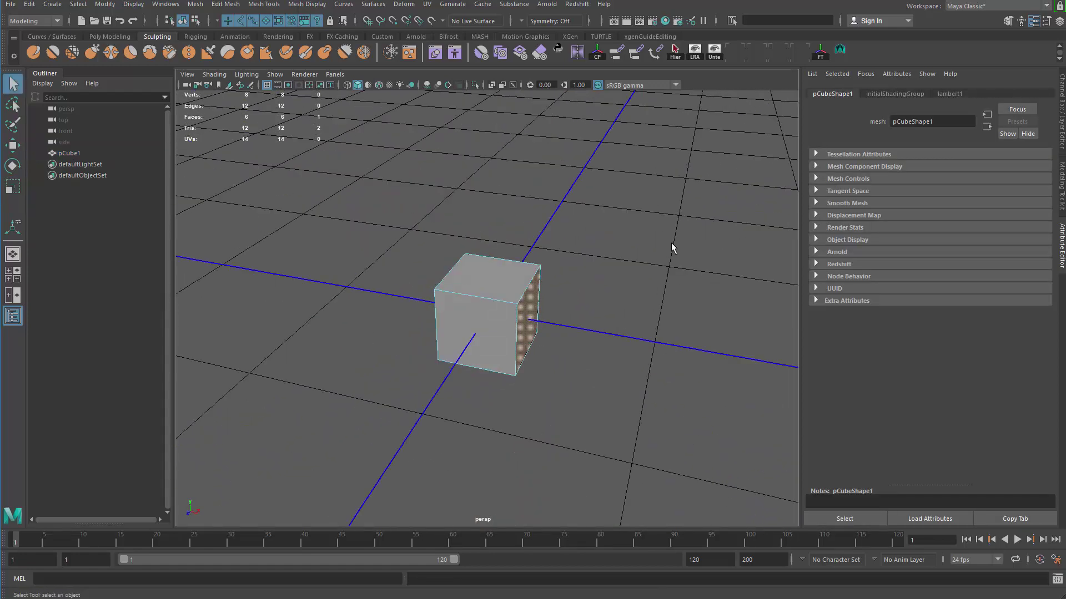
pyautogui.hotkey('ctrl', 'e')
pyautogui.moveTo(567, 327); pyautogui.dragTo(655, 373)
# Move an edge at the end of the extruded section so that its end face is angled
pyautogui.keyDown('alt'); pyautogui.moveTo(579, 393); pyautogui.dragTo(521, 398, button='middle'); pyautogui.keyUp('alt')
pyautogui.press('q')
pyautogui.moveTo(527, 383); pyautogui.dragTo(535, 341, button='right')
pyautogui.click(552, 345)
pyautogui.press('w')
pyautogui.moveTo(572, 365); pyautogui.dragTo(544, 339)
# Extrude the angled end face outward into a larger block
pyautogui.press('q')
pyautogui.keyDown('alt'); pyautogui.moveTo(586, 371); pyautogui.dragTo(662, 427); pyautogui.keyUp('alt')
pyautogui.hotkey('ctrl', 'e')
pyautogui.press('q')
pyautogui.press('F8')
pyautogui.click(549, 433)
pyautogui.keyDown('alt'); pyautogui.moveTo(547, 368); pyautogui.dragTo(588, 315); pyautogui.keyUp('alt')
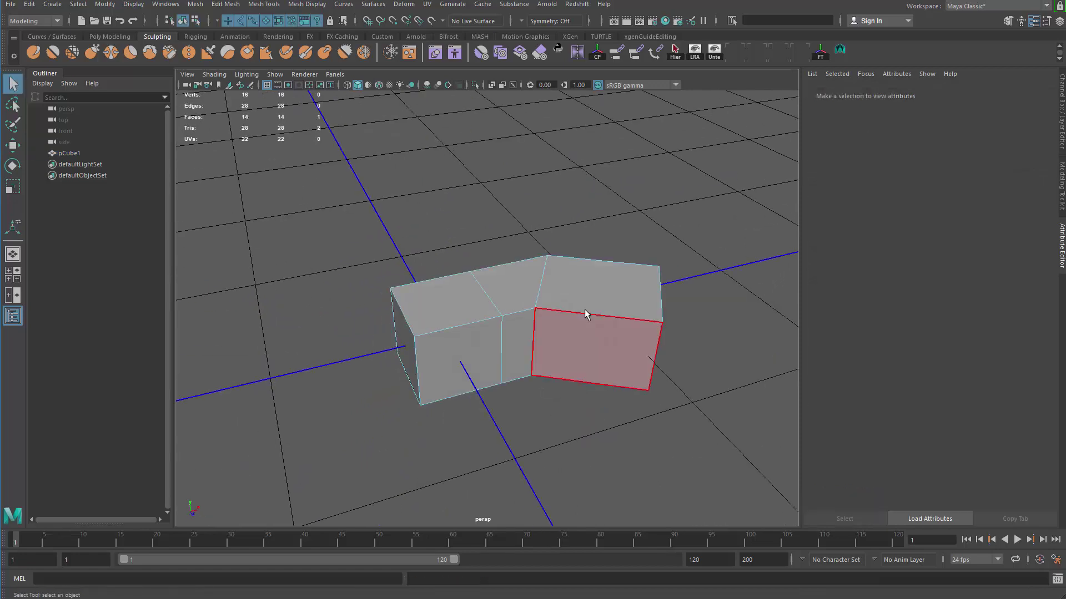
# Extrude the top face of the angled block upward into a tall block
pyautogui.moveTo(588, 315); pyautogui.dragTo(592, 350, button='right')
pyautogui.click(599, 294)
pyautogui.hotkey('ctrl', 'e')
pyautogui.press('w')
pyautogui.keyDown('alt'); pyautogui.moveTo(582, 289); pyautogui.dragTo(569, 276); pyautogui.keyUp('alt')
pyautogui.moveTo(602, 241); pyautogui.dragTo(608, 152)
pyautogui.keyDown('alt'); pyautogui.moveTo(599, 266); pyautogui.dragTo(571, 400); pyautogui.keyUp('alt')
# Extrude the original cube's top face upward and its free end face outward into short blocks
pyautogui.click(536, 326)
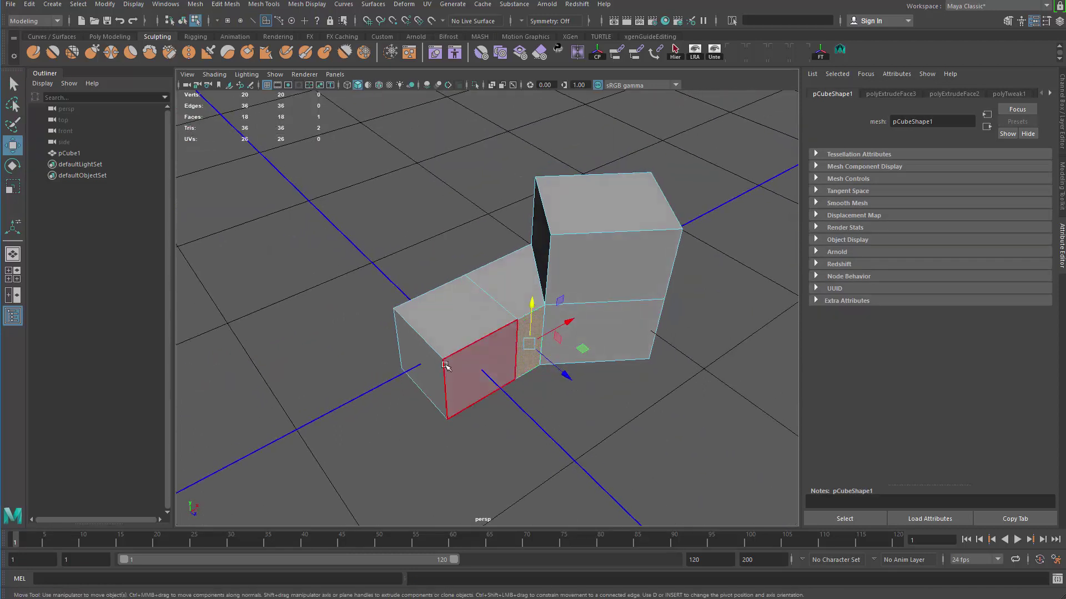
pyautogui.click(454, 331)
pyautogui.keyDown('shift'); pyautogui.moveTo(453, 275); pyautogui.dragTo(452, 222); pyautogui.keyUp('shift')
pyautogui.click(430, 393)
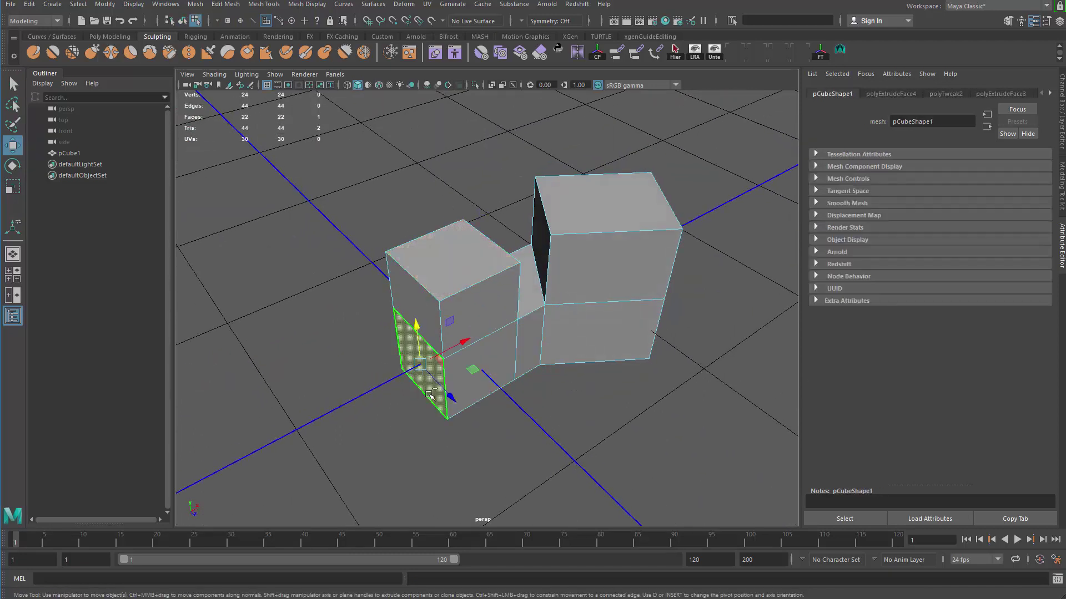
pyautogui.keyDown('shift'); pyautogui.moveTo(460, 345); pyautogui.dragTo(407, 373); pyautogui.keyUp('shift')
pyautogui.keyDown('alt'); pyautogui.moveTo(448, 424); pyautogui.dragTo(441, 472); pyautogui.keyUp('alt')
# Extrude the model's underside downward into a leg with a foot block projecting from its lower end
pyautogui.click(491, 338)
pyautogui.keyDown('alt'); pyautogui.moveTo(441, 472); pyautogui.dragTo(491, 415); pyautogui.keyUp('alt')
pyautogui.press('w')
pyautogui.press('q')
pyautogui.moveTo(491, 411); pyautogui.dragTo(547, 371, button='right')
pyautogui.click(670, 277)
pyautogui.keyDown('alt'); pyautogui.moveTo(670, 277); pyautogui.dragTo(411, 231); pyautogui.keyUp('alt')
pyautogui.moveTo(411, 231)
pyautogui.mouseDown()
pyautogui.moveTo(571, 397)
pyautogui.moveTo(478, 373)
pyautogui.moveTo(399, 376)
pyautogui.moveTo(480, 365)
pyautogui.moveTo(488, 392)
pyautogui.moveTo(544, 396)
pyautogui.moveTo(554, 375)
pyautogui.mouseUp()
# Select the outer corner edges and inner junction edges around the model's upper blocks, side arm and leg
pyautogui.scroll(4, 465, 362)
pyautogui.moveTo(554, 375); pyautogui.dragTo(532, 327, button='right')
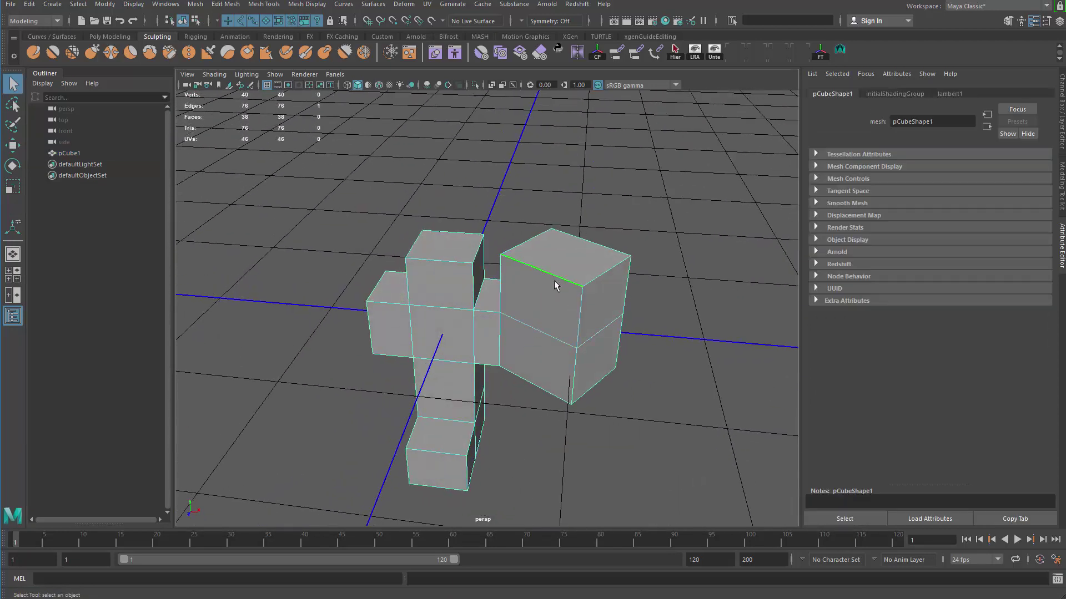
pyautogui.keyDown('alt'); pyautogui.moveTo(593, 246); pyautogui.dragTo(583, 296); pyautogui.keyUp('alt')
pyautogui.keyDown('alt'); pyautogui.moveTo(522, 407); pyautogui.dragTo(527, 307); pyautogui.keyUp('alt')
pyautogui.keyDown('alt'); pyautogui.moveTo(613, 347); pyautogui.dragTo(466, 309); pyautogui.keyUp('alt')
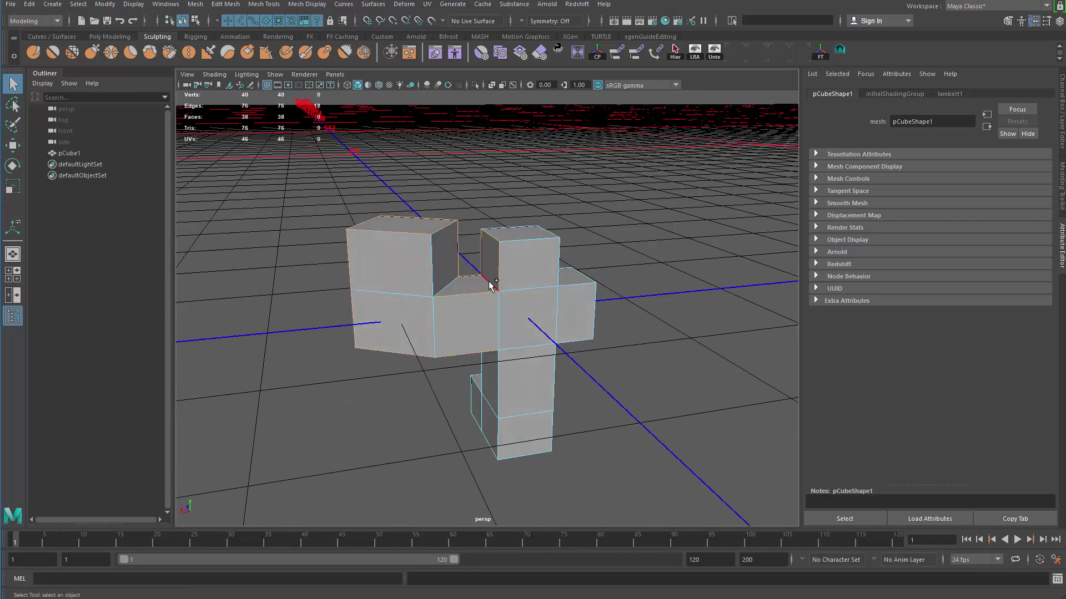
pyautogui.keyDown('alt'); pyautogui.moveTo(449, 282); pyautogui.dragTo(497, 284); pyautogui.keyUp('alt')
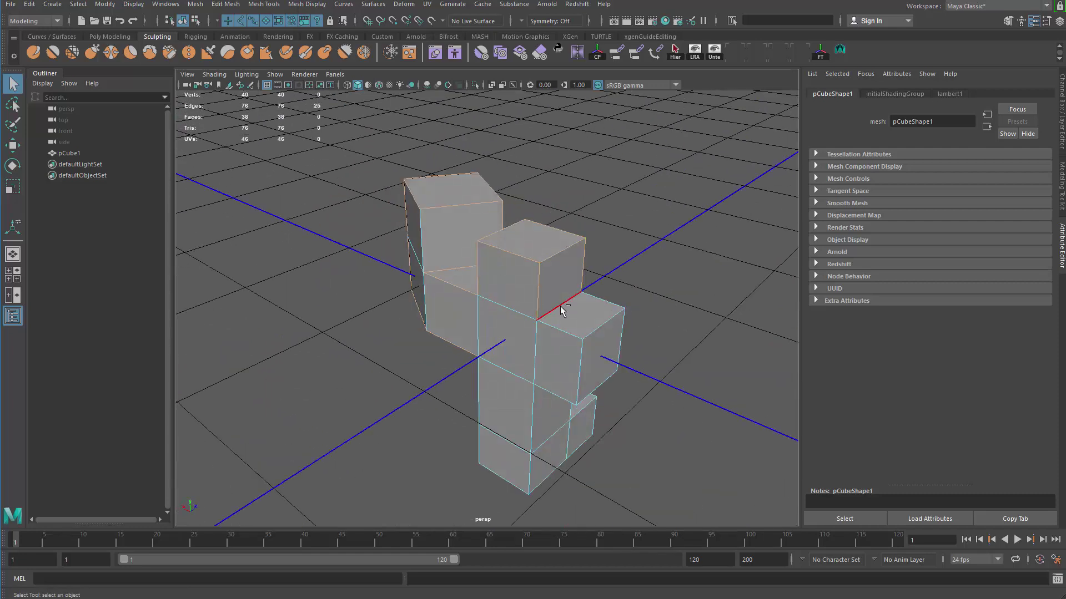
pyautogui.keyDown('alt'); pyautogui.moveTo(594, 407); pyautogui.dragTo(547, 324); pyautogui.keyUp('alt')
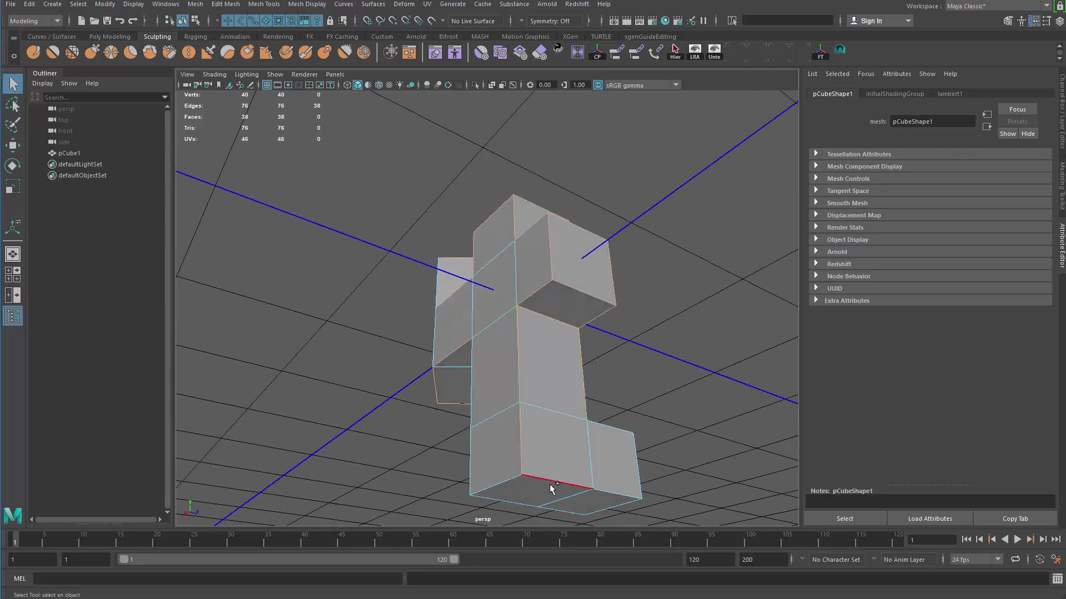
pyautogui.keyDown('alt'); pyautogui.moveTo(445, 420); pyautogui.dragTo(506, 358); pyautogui.keyUp('alt')
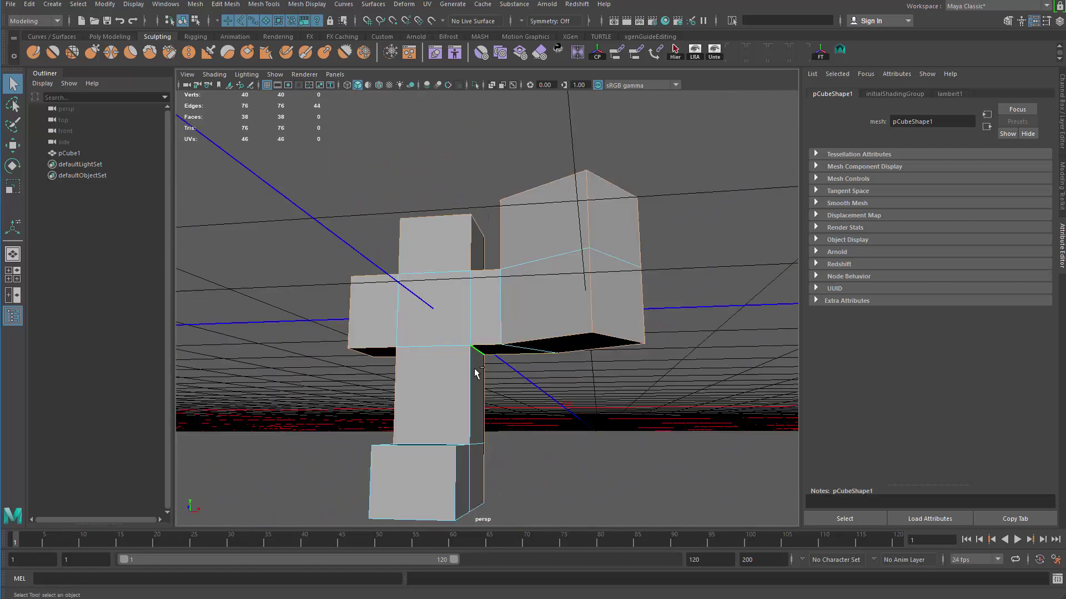
pyautogui.keyDown('alt'); pyautogui.moveTo(460, 466); pyautogui.dragTo(442, 416); pyautogui.keyUp('alt')
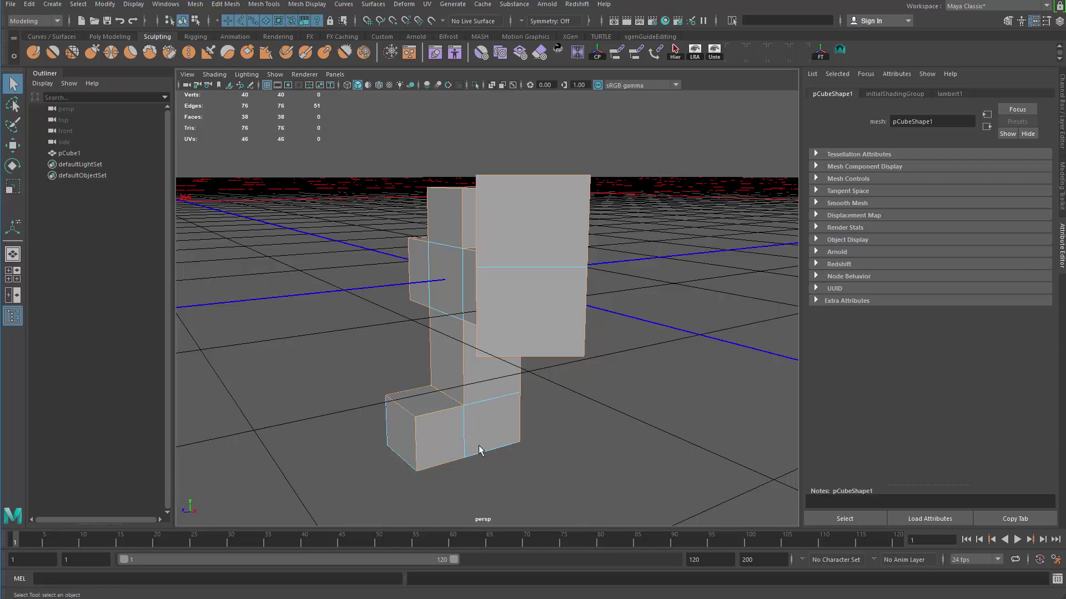
# Add the remaining edges around the foot, the underside and the hidden areas to the edge selection
pyautogui.keyDown('shift'); pyautogui.click(485, 447); pyautogui.keyUp('shift')
pyautogui.keyDown('alt'); pyautogui.moveTo(485, 446); pyautogui.dragTo(591, 517); pyautogui.keyUp('alt')
pyautogui.keyDown('shift'); pyautogui.click(559, 465); pyautogui.keyUp('shift')
pyautogui.moveTo(652, 474)
pyautogui.keyDown('alt'); pyautogui.mouseDown()
pyautogui.moveTo(603, 498)
pyautogui.moveTo(487, 476)
pyautogui.moveTo(611, 477)
pyautogui.mouseUp(); pyautogui.keyUp('alt')
pyautogui.keyDown('shift'); pyautogui.click(528, 478); pyautogui.keyUp('shift')
pyautogui.press('4')
pyautogui.keyDown('alt'); pyautogui.moveTo(627, 437); pyautogui.dragTo(553, 321); pyautogui.keyUp('alt')
pyautogui.keyDown('shift'); pyautogui.click(505, 214); pyautogui.keyUp('shift')
pyautogui.moveTo(505, 215)
pyautogui.keyDown('alt'); pyautogui.mouseDown()
pyautogui.moveTo(638, 428)
pyautogui.moveTo(608, 424)
pyautogui.moveTo(465, 331)
pyautogui.moveTo(440, 384)
pyautogui.moveTo(475, 395)
pyautogui.moveTo(392, 399)
pyautogui.moveTo(351, 431)
pyautogui.moveTo(582, 422)
pyautogui.moveTo(416, 404)
pyautogui.moveTo(359, 424)
pyautogui.moveTo(390, 484)
pyautogui.moveTo(674, 475)
pyautogui.moveTo(670, 465)
pyautogui.moveTo(494, 455)
pyautogui.moveTo(486, 439)
pyautogui.mouseUp(); pyautogui.keyUp('alt')
pyautogui.press('5')
# Bevel the selected edges with a fraction of 0.25 and one segment
pyautogui.keyDown('alt'); pyautogui.moveTo(581, 359); pyautogui.dragTo(507, 401); pyautogui.keyUp('alt')
pyautogui.scroll(2, 508, 401)
pyautogui.moveTo(642, 323); pyautogui.dragTo(631, 323)
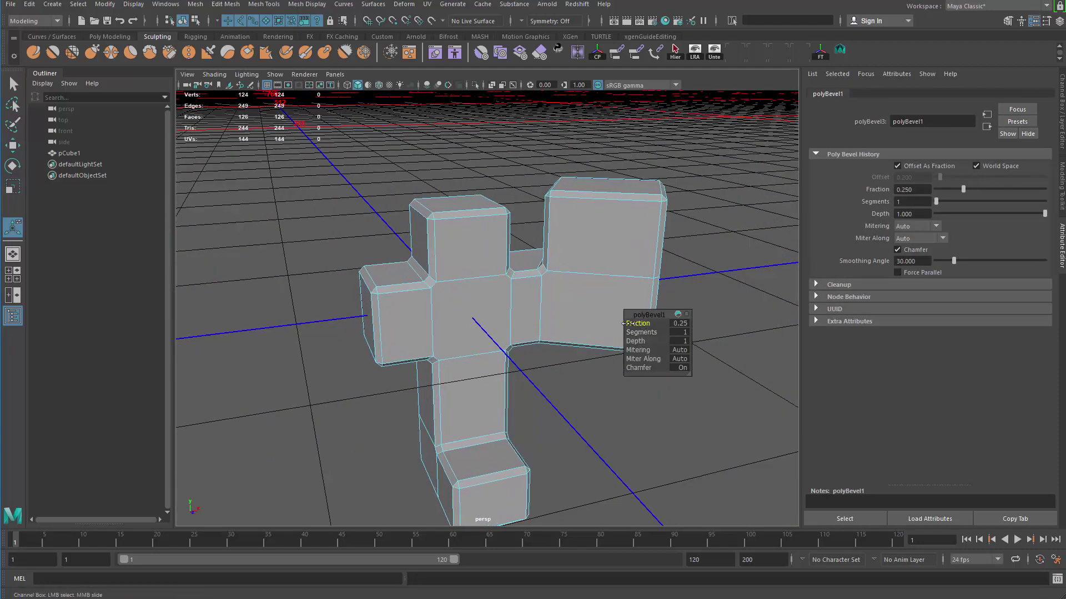
# Examine the bevelled edges and corners around the model
pyautogui.press('q')
pyautogui.click(718, 297)
pyautogui.keyDown('alt'); pyautogui.moveTo(718, 297); pyautogui.dragTo(543, 288); pyautogui.keyUp('alt')
pyautogui.scroll(4, 543, 289)
pyautogui.click(518, 267)
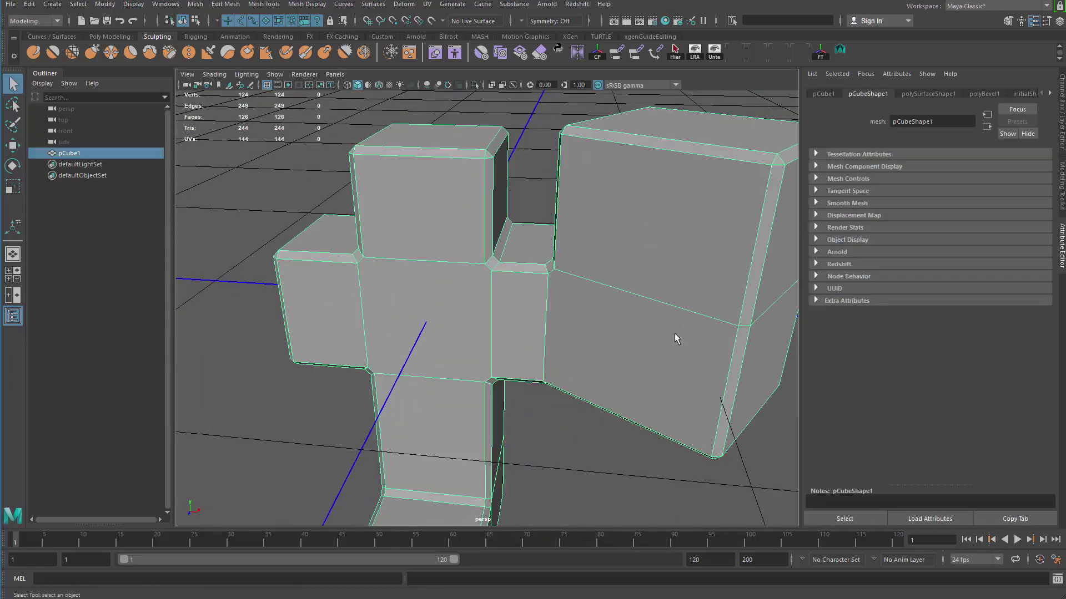
pyautogui.scroll(-6, 603, 305)
pyautogui.keyDown('alt'); pyautogui.moveTo(322, 329); pyautogui.dragTo(387, 349); pyautogui.keyUp('alt')
pyautogui.keyDown('alt'); pyautogui.moveTo(475, 376); pyautogui.dragTo(439, 414); pyautogui.keyUp('alt')
# Select all edges of the bevelled model and soften them
pyautogui.rightClick(485, 277)
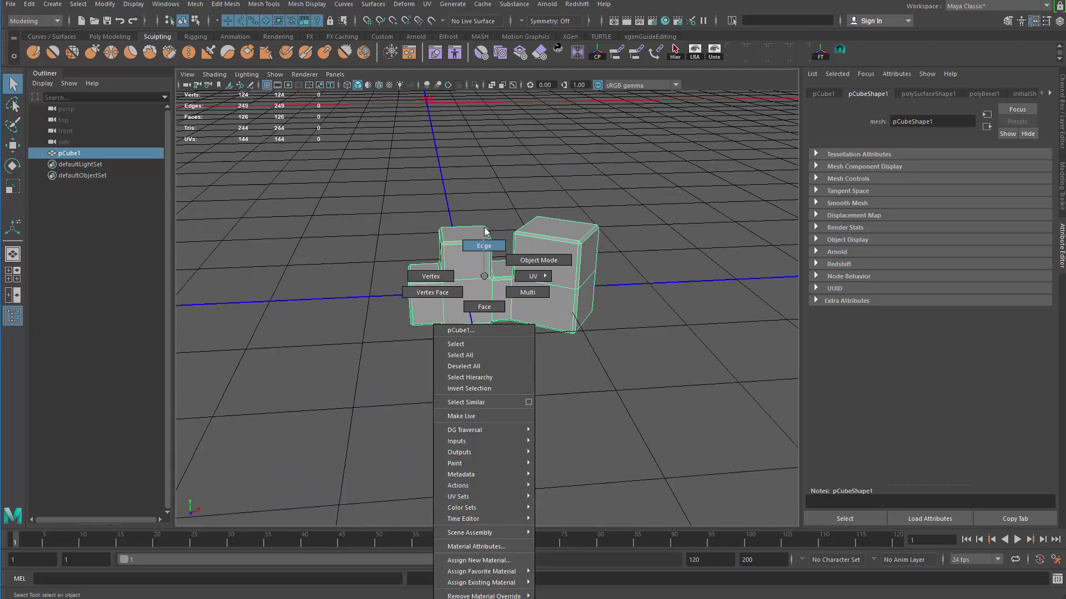
pyautogui.click(272, 162)
pyautogui.moveTo(723, 487); pyautogui.dragTo(724, 489)
pyautogui.keyDown('alt'); pyautogui.moveTo(485, 370); pyautogui.dragTo(514, 285); pyautogui.keyUp('alt')
pyautogui.scroll(3, 514, 285)
pyautogui.keyDown('shift'); pyautogui.moveTo(520, 279); pyautogui.dragTo(553, 296, button='right'); pyautogui.keyUp('shift')
pyautogui.click(668, 227)
# Examine the softened shading on the model's faces from several angles
pyautogui.keyDown('alt'); pyautogui.moveTo(646, 344); pyautogui.dragTo(619, 373); pyautogui.keyUp('alt')
pyautogui.keyDown('alt'); pyautogui.moveTo(618, 373); pyautogui.dragTo(725, 423, button='right'); pyautogui.keyUp('alt')
pyautogui.keyDown('alt'); pyautogui.moveTo(725, 424); pyautogui.dragTo(676, 409); pyautogui.keyUp('alt')
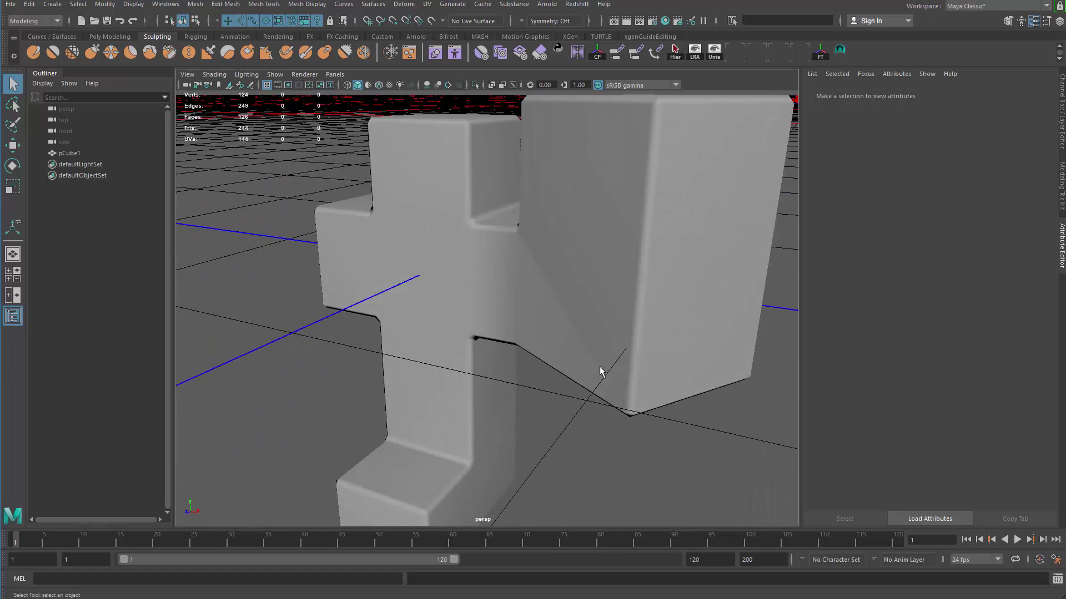
pyautogui.keyDown('alt'); pyautogui.moveTo(621, 409); pyautogui.dragTo(500, 441, button='right'); pyautogui.keyUp('alt')
pyautogui.keyDown('alt'); pyautogui.moveTo(501, 441); pyautogui.dragTo(544, 458); pyautogui.keyUp('alt')
pyautogui.click(558, 295)
pyautogui.moveTo(564, 242); pyautogui.dragTo(564, 274, button='right')
pyautogui.doubleClick(564, 246)
pyautogui.keyDown('shift'); pyautogui.moveTo(575, 237); pyautogui.dragTo(683, 192, button='right'); pyautogui.keyUp('shift')
# Assign a new Blinn material to the model with a dark grey colour, eccentricity 0.175 and white specular colour
pyautogui.click(574, 206)
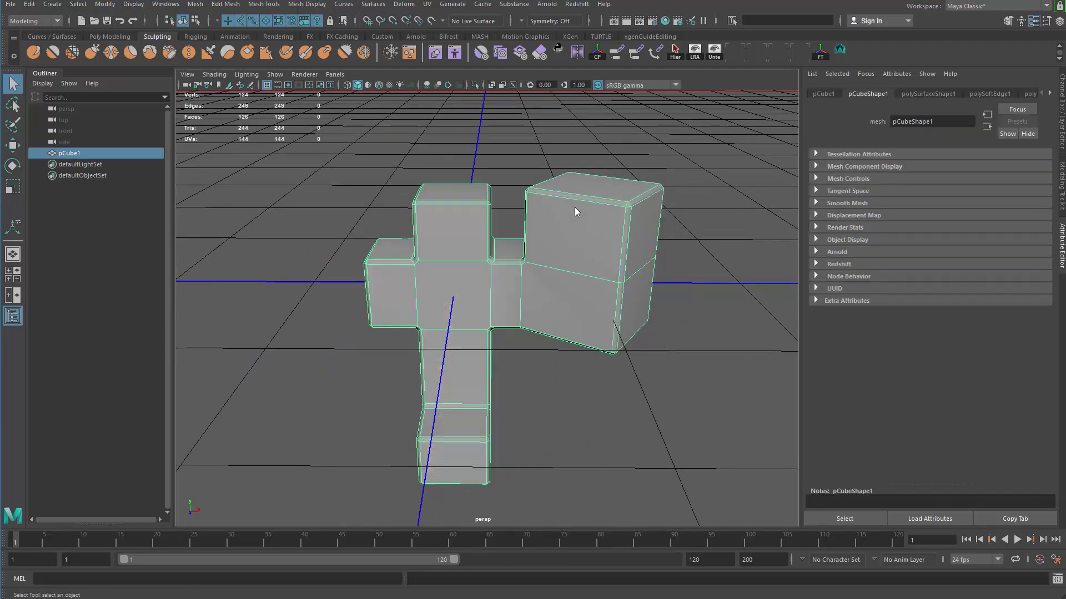
pyautogui.moveTo(574, 207); pyautogui.dragTo(574, 423, button='right')
pyautogui.moveTo(577, 495); pyautogui.dragTo(577, 494, button='right')
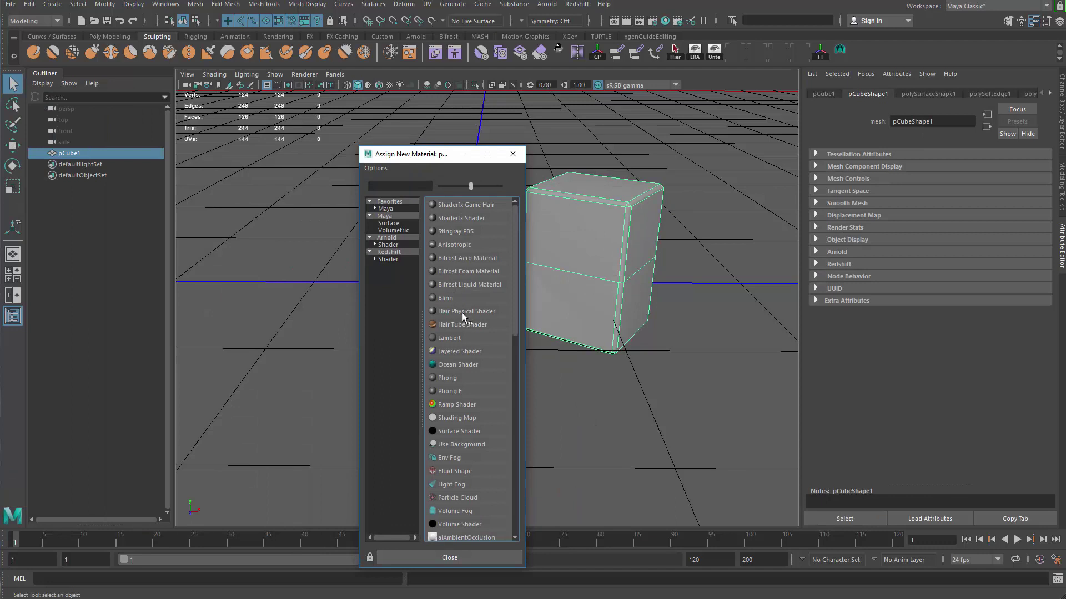
pyautogui.click(463, 298)
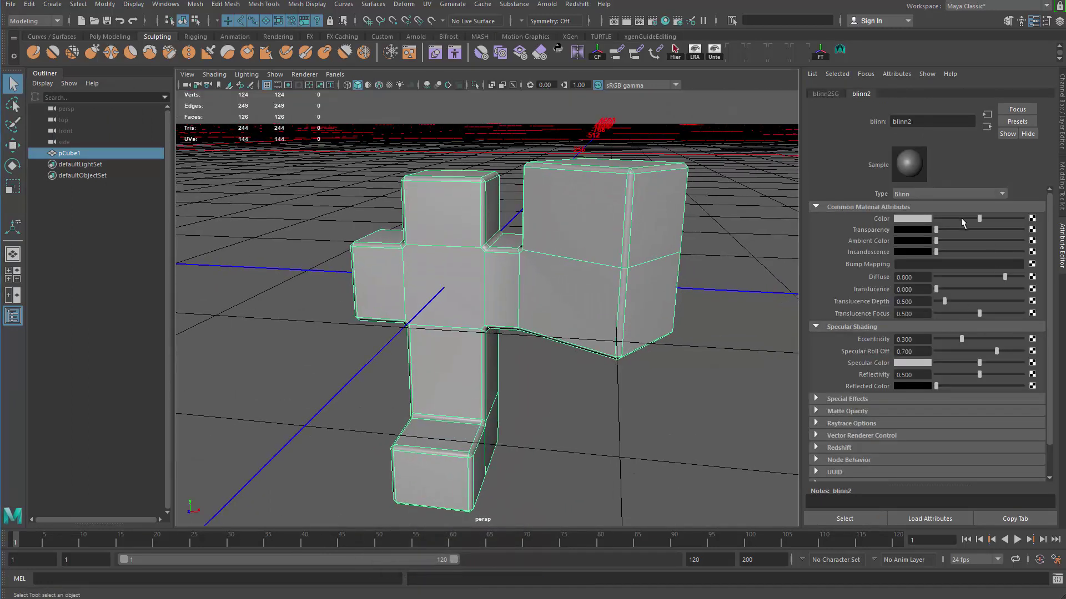
pyautogui.moveTo(960, 218); pyautogui.dragTo(945, 219)
pyautogui.moveTo(966, 339); pyautogui.dragTo(954, 337)
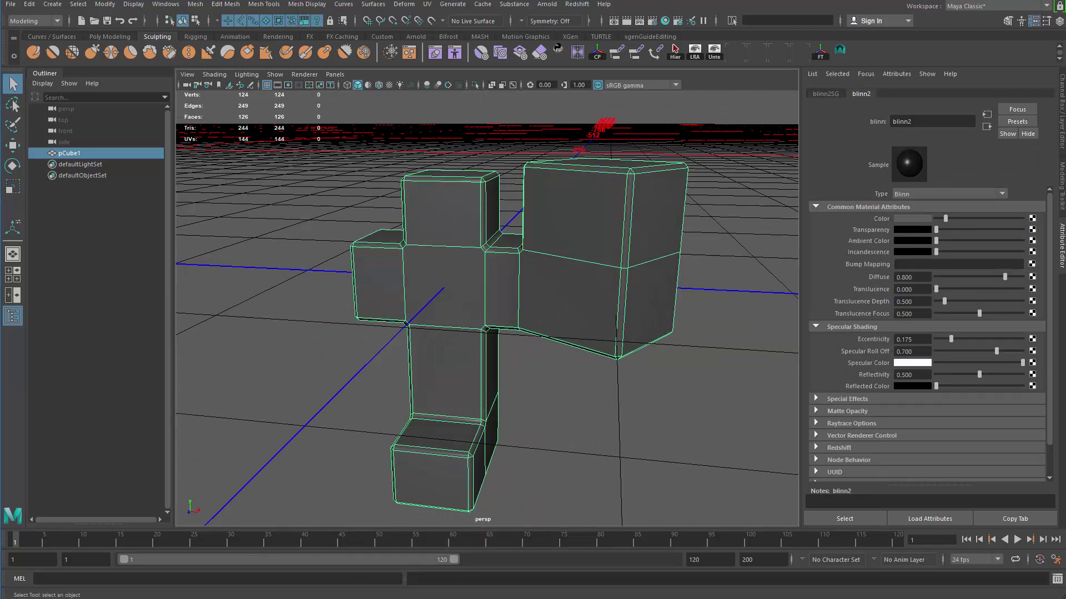
# Examine the highlights and shading gradients of the Blinn material across the model's flat faces
pyautogui.keyDown('alt'); pyautogui.moveTo(743, 395); pyautogui.dragTo(623, 409); pyautogui.keyUp('alt')
pyautogui.click(642, 435)
pyautogui.scroll(4, 475, 377)
pyautogui.keyDown('alt'); pyautogui.moveTo(475, 375); pyautogui.dragTo(467, 348); pyautogui.keyUp('alt')
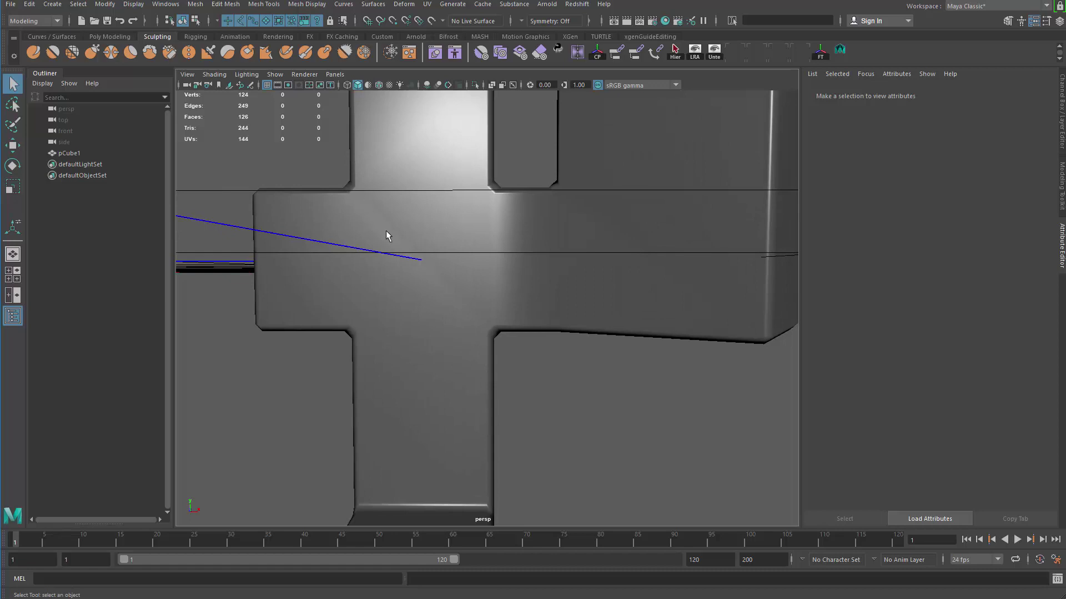
pyautogui.keyDown('alt'); pyautogui.moveTo(405, 355); pyautogui.dragTo(395, 304); pyautogui.keyUp('alt')
pyautogui.keyDown('alt'); pyautogui.moveTo(336, 339); pyautogui.dragTo(430, 299); pyautogui.keyUp('alt')
pyautogui.keyDown('alt'); pyautogui.moveTo(340, 293); pyautogui.dragTo(403, 333); pyautogui.keyUp('alt')
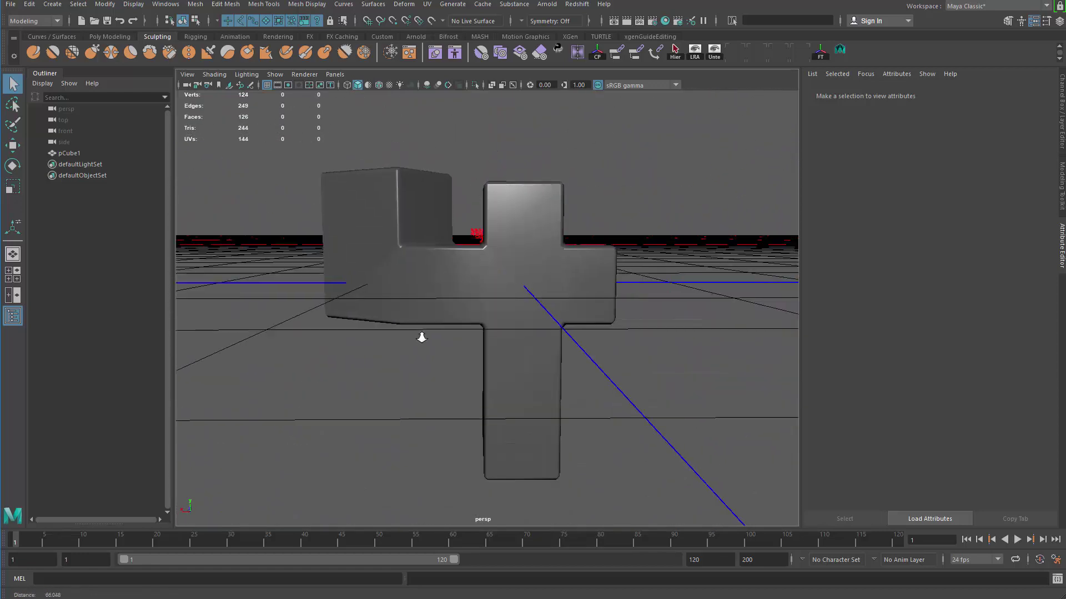
# Select all the model's vertices and turn on the vertex normal display
pyautogui.click(442, 302)
pyautogui.keyDown('alt'); pyautogui.moveTo(442, 302); pyautogui.dragTo(521, 383); pyautogui.keyUp('alt')
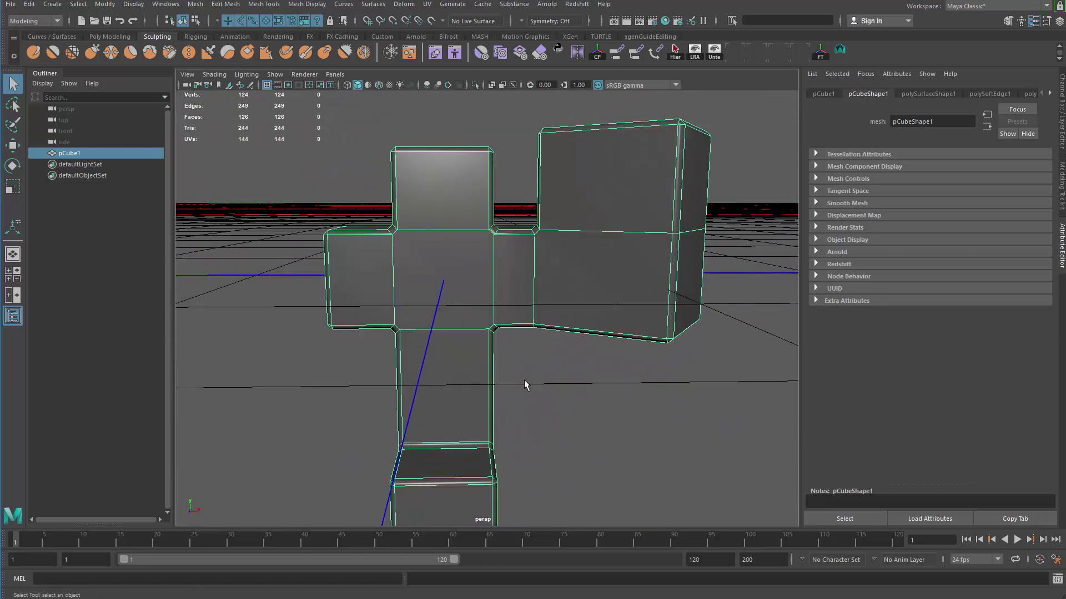
pyautogui.click(522, 380)
pyautogui.keyDown('alt'); pyautogui.moveTo(539, 321); pyautogui.dragTo(526, 368, button='middle'); pyautogui.keyUp('alt')
pyautogui.click(609, 259)
pyautogui.keyDown('alt'); pyautogui.moveTo(609, 258); pyautogui.dragTo(380, 292, button='right'); pyautogui.keyUp('alt')
pyautogui.moveTo(292, 161); pyautogui.dragTo(628, 443)
pyautogui.keyDown('alt'); pyautogui.moveTo(381, 338); pyautogui.dragTo(484, 335, button='right'); pyautogui.keyUp('alt')
pyautogui.keyDown('alt'); pyautogui.moveTo(484, 335); pyautogui.dragTo(567, 218); pyautogui.keyUp('alt')
pyautogui.keyDown('shift'); pyautogui.moveTo(568, 215); pyautogui.dragTo(614, 244, button='right'); pyautogui.keyUp('shift')
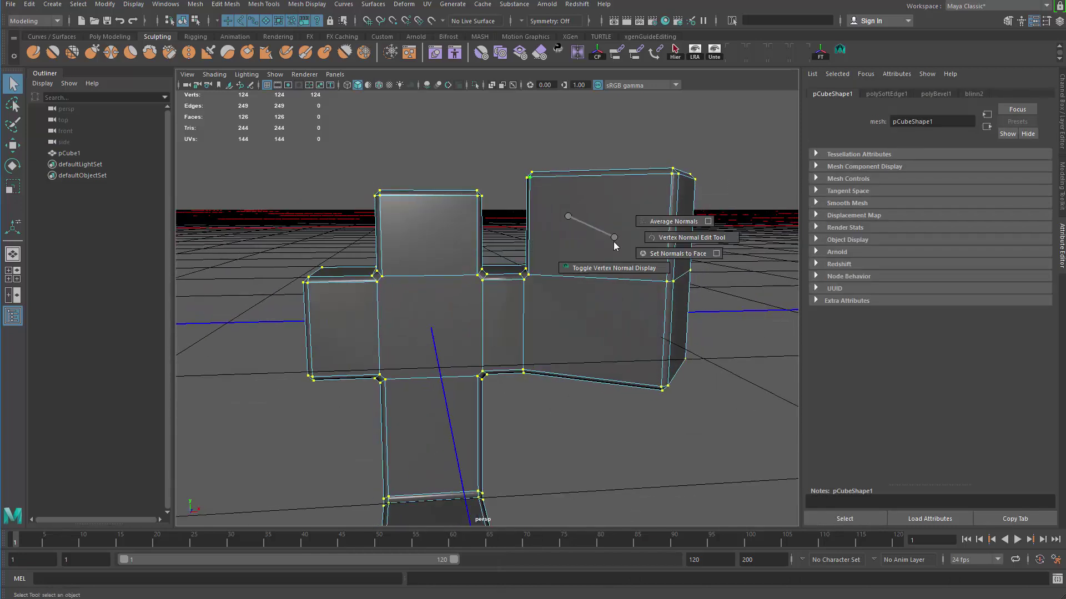
pyautogui.keyDown('shift'); pyautogui.moveTo(594, 293); pyautogui.dragTo(594, 293, button='right'); pyautogui.keyUp('shift')
# Increase the display size of the model's vertex normals
pyautogui.keyDown('alt'); pyautogui.moveTo(736, 248); pyautogui.dragTo(423, 352); pyautogui.keyUp('alt')
pyautogui.keyDown('alt'); pyautogui.moveTo(424, 352); pyautogui.dragTo(614, 431, button='right'); pyautogui.keyUp('alt')
pyautogui.keyDown('alt'); pyautogui.moveTo(613, 431); pyautogui.dragTo(492, 378); pyautogui.keyUp('alt')
pyautogui.keyDown('alt'); pyautogui.moveTo(492, 378); pyautogui.dragTo(312, 348, button='right'); pyautogui.keyUp('alt')
pyautogui.keyDown('alt'); pyautogui.moveTo(311, 348); pyautogui.dragTo(227, 300); pyautogui.keyUp('alt')
pyautogui.click(141, 5)
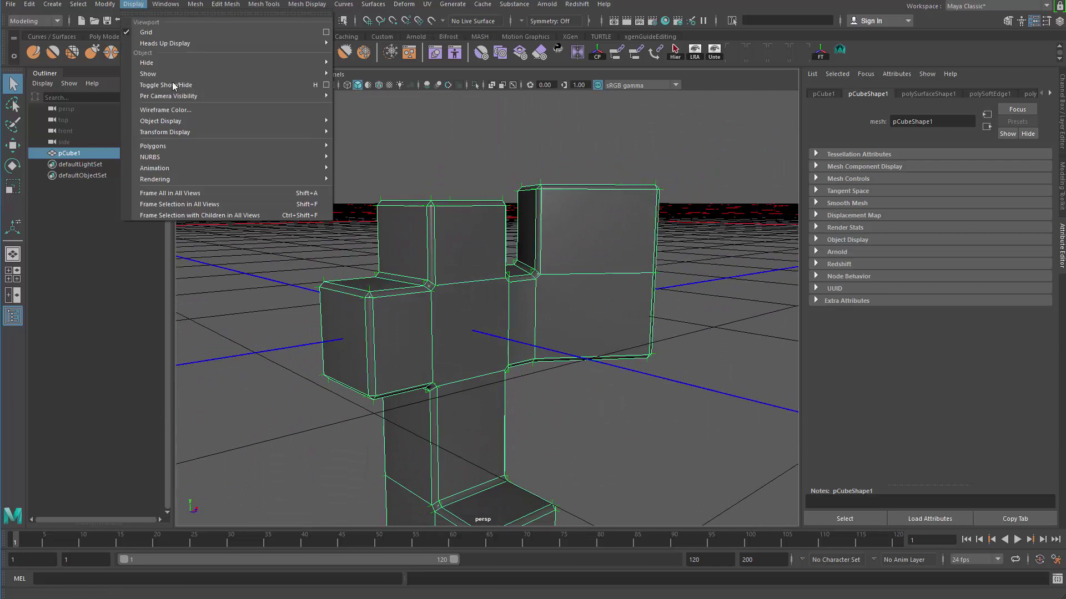
pyautogui.moveTo(248, 168)
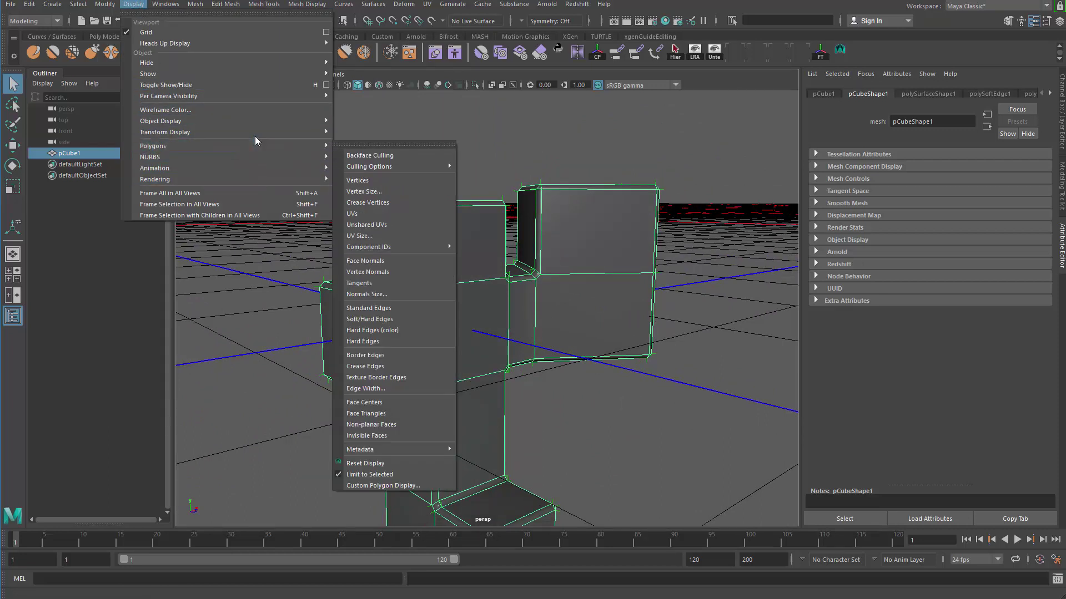
pyautogui.moveTo(256, 123)
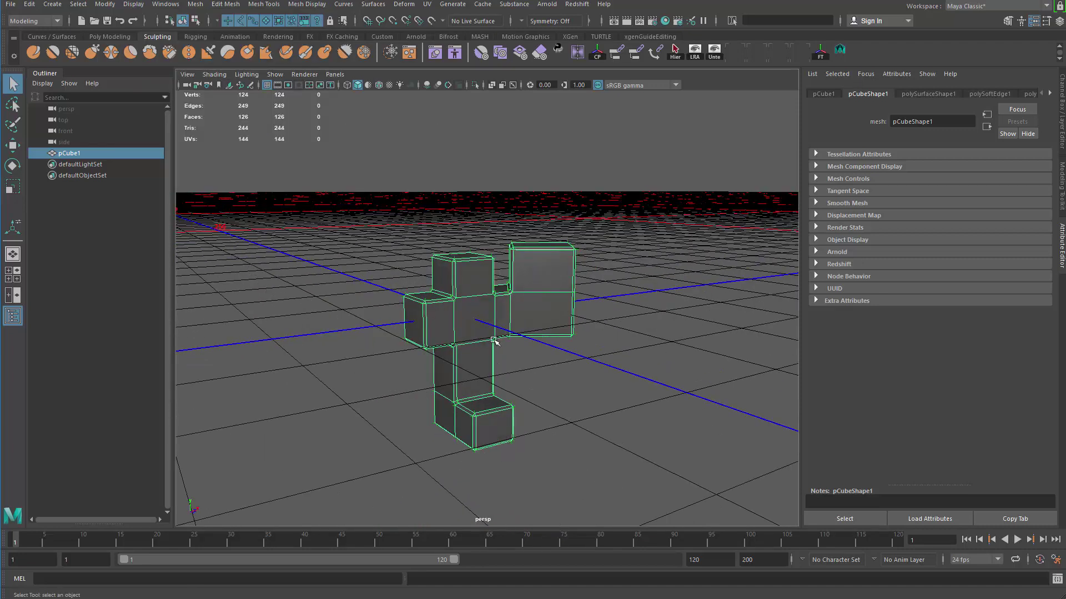
pyautogui.moveTo(463, 314); pyautogui.dragTo(340, 311)
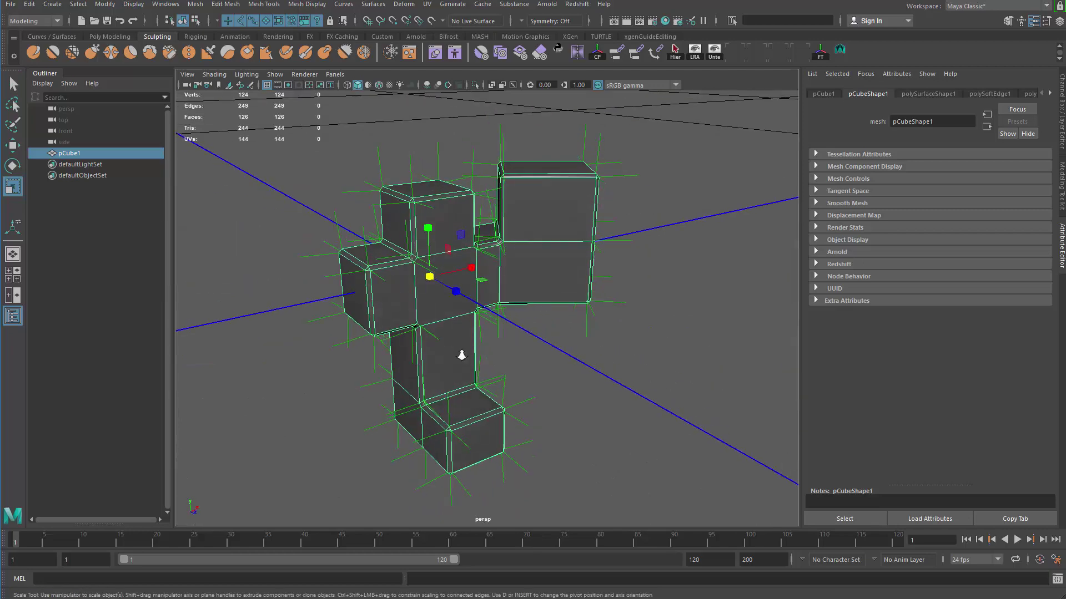
# Select the lower front face of the large angled block and isolate it in the view
pyautogui.keyDown('alt'); pyautogui.moveTo(461, 354); pyautogui.dragTo(492, 333, button='right'); pyautogui.keyUp('alt')
pyautogui.keyDown('alt'); pyautogui.moveTo(493, 328); pyautogui.dragTo(427, 336); pyautogui.keyUp('alt')
pyautogui.keyDown('alt'); pyautogui.moveTo(438, 345); pyautogui.dragTo(590, 371, button='right'); pyautogui.keyUp('alt')
pyautogui.keyDown('alt'); pyautogui.moveTo(590, 371); pyautogui.dragTo(466, 299); pyautogui.keyUp('alt')
pyautogui.click(526, 288)
pyautogui.keyDown('alt'); pyautogui.moveTo(519, 340); pyautogui.dragTo(474, 388); pyautogui.keyUp('alt')
pyautogui.click(506, 328)
pyautogui.hotkey('ctrl', '1')
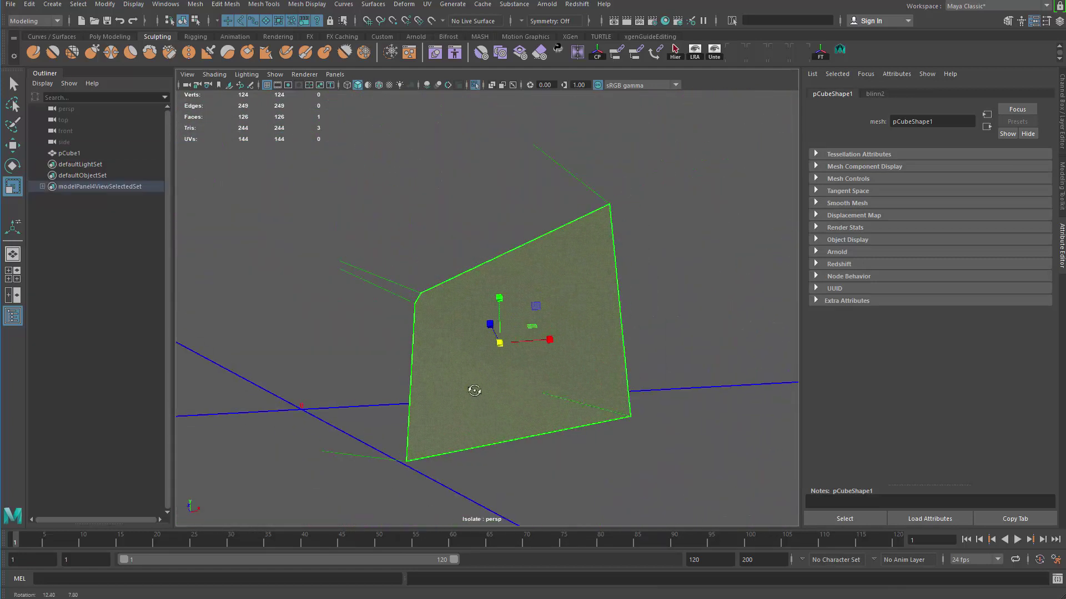
# Examine the directions of the isolated face's vertex normals around its chamfered corner, in perspective and front views
pyautogui.keyDown('alt'); pyautogui.moveTo(416, 324); pyautogui.dragTo(353, 317, button='right'); pyautogui.keyUp('alt')
pyautogui.click(447, 264)
pyautogui.keyDown('alt'); pyautogui.moveTo(402, 263); pyautogui.dragTo(597, 317); pyautogui.keyUp('alt')
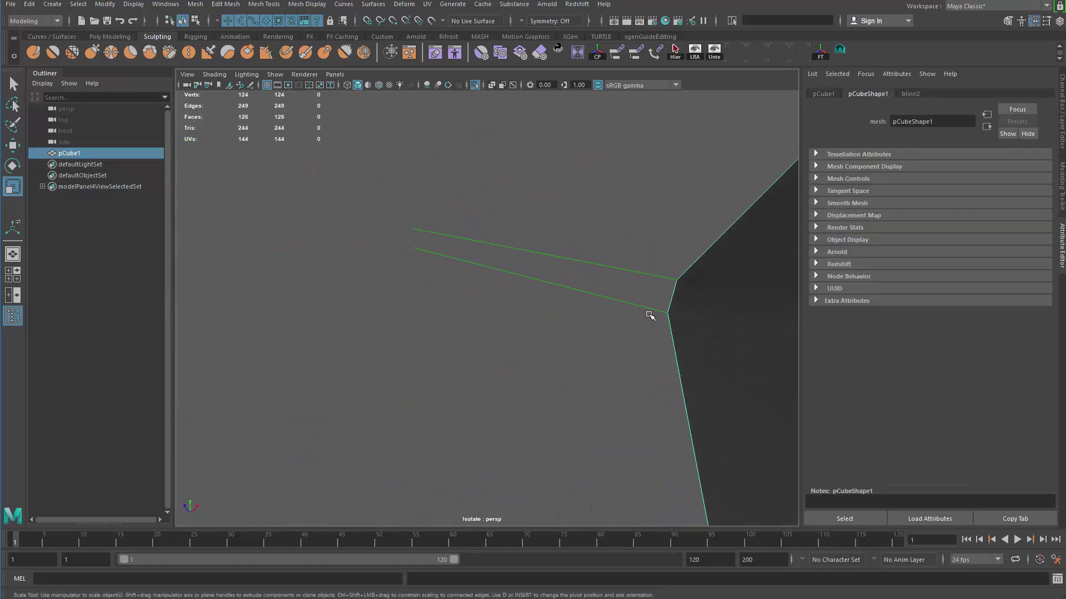
pyautogui.press('f')
pyautogui.keyDown('alt'); pyautogui.moveTo(414, 295); pyautogui.dragTo(450, 355); pyautogui.keyUp('alt')
pyautogui.press('space')
pyautogui.keyDown('alt'); pyautogui.moveTo(497, 338); pyautogui.dragTo(608, 311, button='right'); pyautogui.keyUp('alt')
pyautogui.keyDown('alt'); pyautogui.moveTo(632, 332); pyautogui.dragTo(498, 317, button='middle'); pyautogui.keyUp('alt')
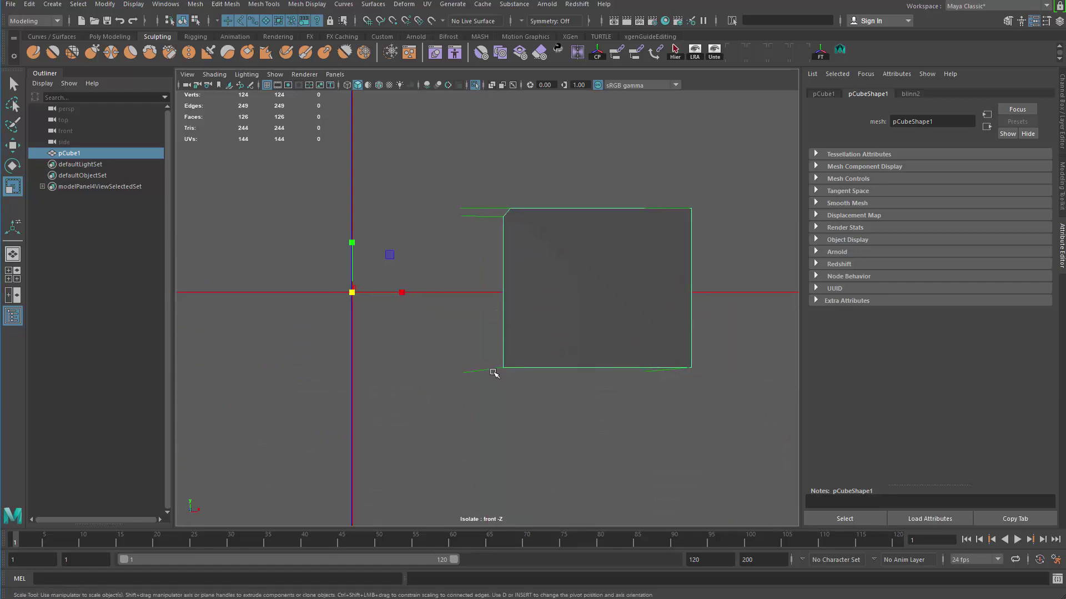
pyautogui.keyDown('alt'); pyautogui.moveTo(563, 362); pyautogui.dragTo(456, 405, button='middle'); pyautogui.keyUp('alt')
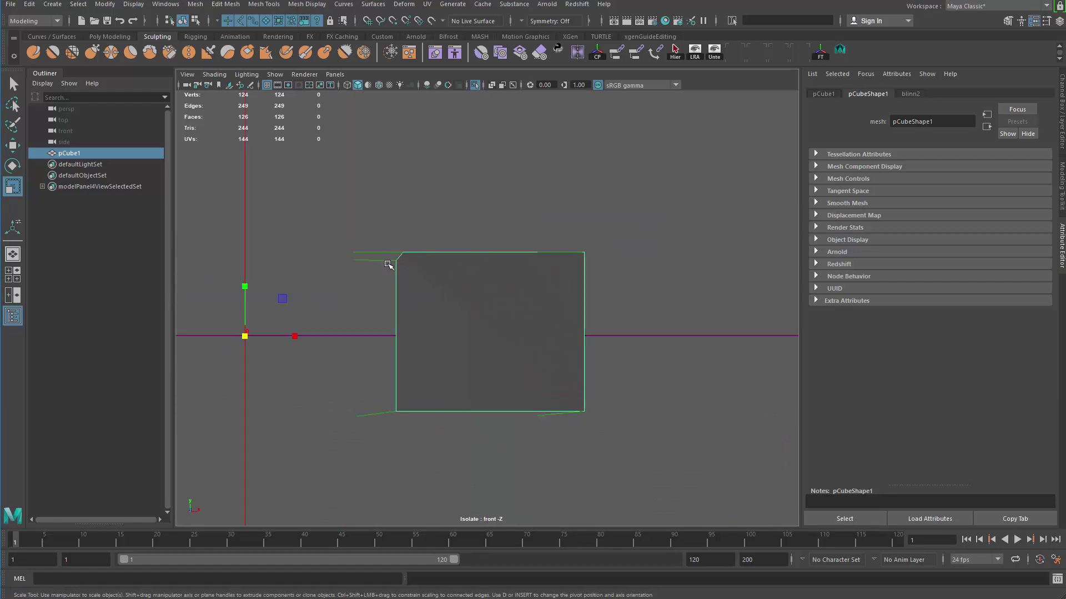
# Return to the perspective view and examine the shading gradient across the isolated face
pyautogui.press('space')
pyautogui.moveTo(507, 317); pyautogui.dragTo(505, 286)
pyautogui.keyDown('alt'); pyautogui.moveTo(465, 315); pyautogui.dragTo(533, 357); pyautogui.keyUp('alt')
pyautogui.press('q')
pyautogui.click(633, 292)
pyautogui.click(561, 340)
pyautogui.keyDown('alt'); pyautogui.moveTo(533, 356); pyautogui.dragTo(581, 364, button='right'); pyautogui.keyUp('alt')
pyautogui.keyDown('alt'); pyautogui.moveTo(574, 336); pyautogui.dragTo(549, 304); pyautogui.keyUp('alt')
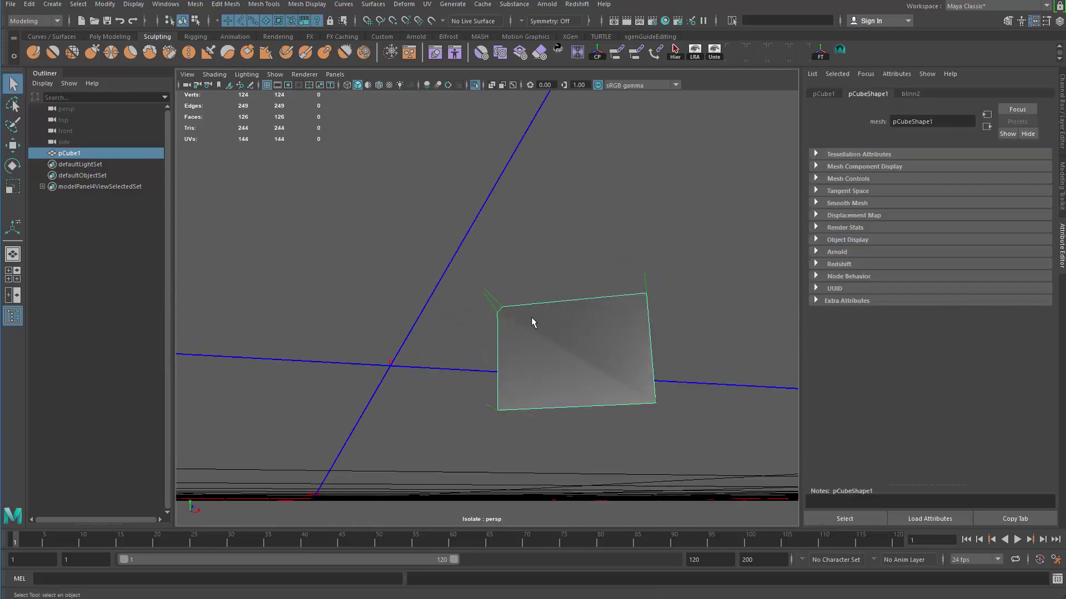
# Turn off the face isolation to show the whole block model and inspect it in perspective
pyautogui.keyDown('alt'); pyautogui.moveTo(631, 389); pyautogui.dragTo(514, 369); pyautogui.keyUp('alt')
pyautogui.hotkey('ctrl', '1')
pyautogui.keyDown('alt'); pyautogui.moveTo(444, 347); pyautogui.dragTo(524, 383); pyautogui.keyUp('alt')
pyautogui.keyDown('alt'); pyautogui.moveTo(524, 383); pyautogui.dragTo(557, 387, button='right'); pyautogui.keyUp('alt')
pyautogui.keyDown('alt'); pyautogui.moveTo(557, 387); pyautogui.dragTo(530, 354); pyautogui.keyUp('alt')
# Examine the vertex normals around the large block's upper bevelled corner in the front view
pyautogui.press('space')
pyautogui.moveTo(613, 334); pyautogui.dragTo(609, 360)
pyautogui.keyDown('alt'); pyautogui.moveTo(458, 314); pyautogui.dragTo(594, 249, button='right'); pyautogui.keyUp('alt')
pyautogui.keyDown('alt'); pyautogui.moveTo(612, 196); pyautogui.dragTo(480, 358, button='middle'); pyautogui.keyUp('alt')
pyautogui.scroll(7, 495, 338)
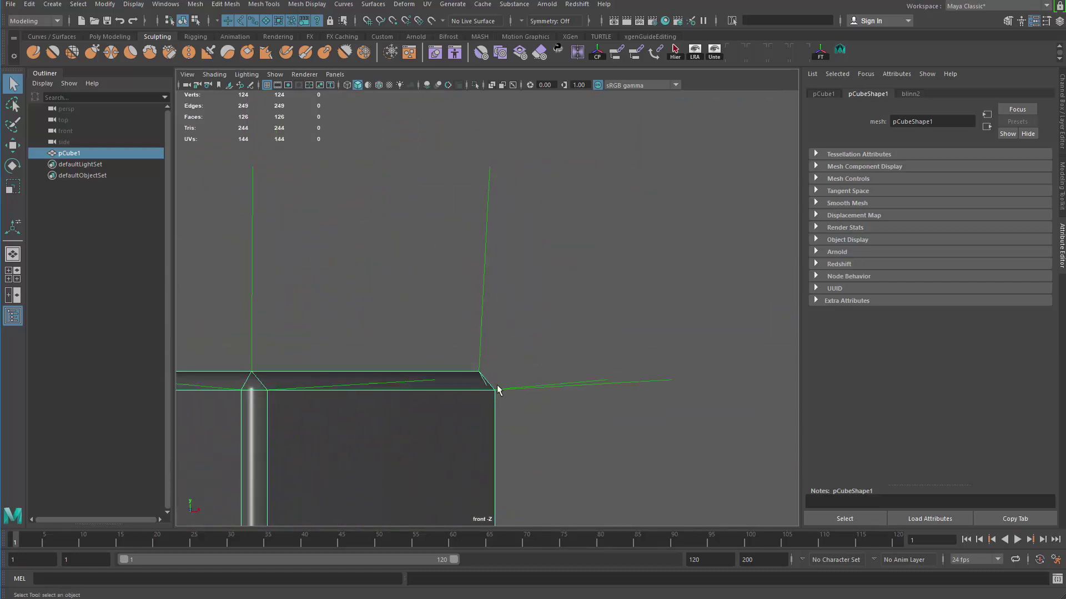
pyautogui.scroll(-8, 465, 361)
pyautogui.scroll(4, 561, 414)
# Return to the perspective view and examine the vertex normals around the blocks' bevelled corners, ending close to the large block's top corner
pyautogui.press('space')
pyautogui.moveTo(554, 405); pyautogui.dragTo(554, 366)
pyautogui.keyDown('alt'); pyautogui.moveTo(544, 372); pyautogui.dragTo(466, 385); pyautogui.keyUp('alt')
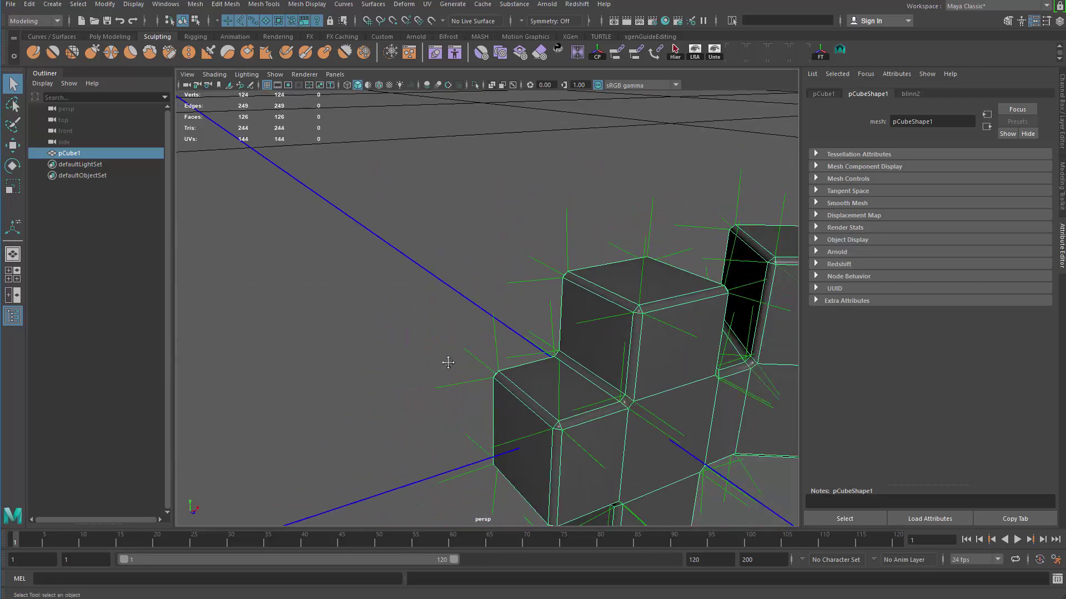
pyautogui.keyDown('alt'); pyautogui.moveTo(466, 385); pyautogui.dragTo(383, 311, button='middle'); pyautogui.keyUp('alt')
pyautogui.keyDown('alt'); pyautogui.moveTo(383, 312); pyautogui.dragTo(308, 347); pyautogui.keyUp('alt')
pyautogui.click(562, 420)
pyautogui.scroll(-3, 562, 420)
pyautogui.moveTo(562, 420)
pyautogui.keyDown('alt'); pyautogui.mouseDown()
pyautogui.moveTo(343, 406)
pyautogui.moveTo(559, 399)
pyautogui.mouseUp(); pyautogui.keyUp('alt')
pyautogui.scroll(3, 546, 404)
pyautogui.scroll(-3, 522, 389)
pyautogui.keyDown('alt'); pyautogui.moveTo(499, 416); pyautogui.dragTo(504, 373); pyautogui.keyUp('alt')
pyautogui.click(557, 275)
pyautogui.scroll(2, 503, 374)
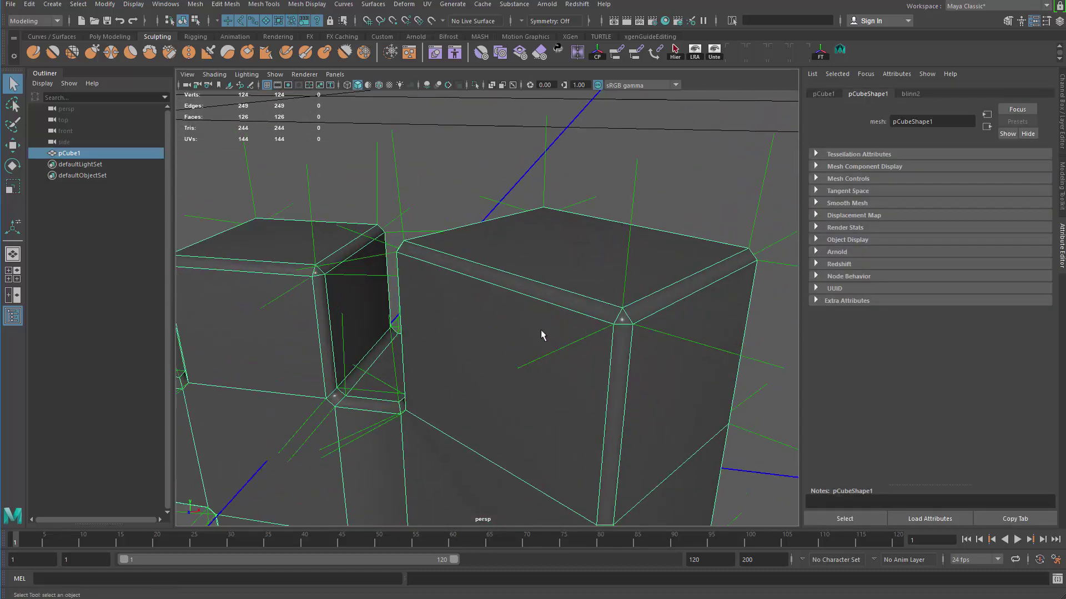
# Select the large block's upper front face in face mode and inspect it beside the bevelled vertical edge
pyautogui.press('F11')
pyautogui.click(525, 443)
pyautogui.press('w')
pyautogui.keyDown('alt'); pyautogui.moveTo(508, 428); pyautogui.dragTo(484, 408); pyautogui.keyUp('alt')
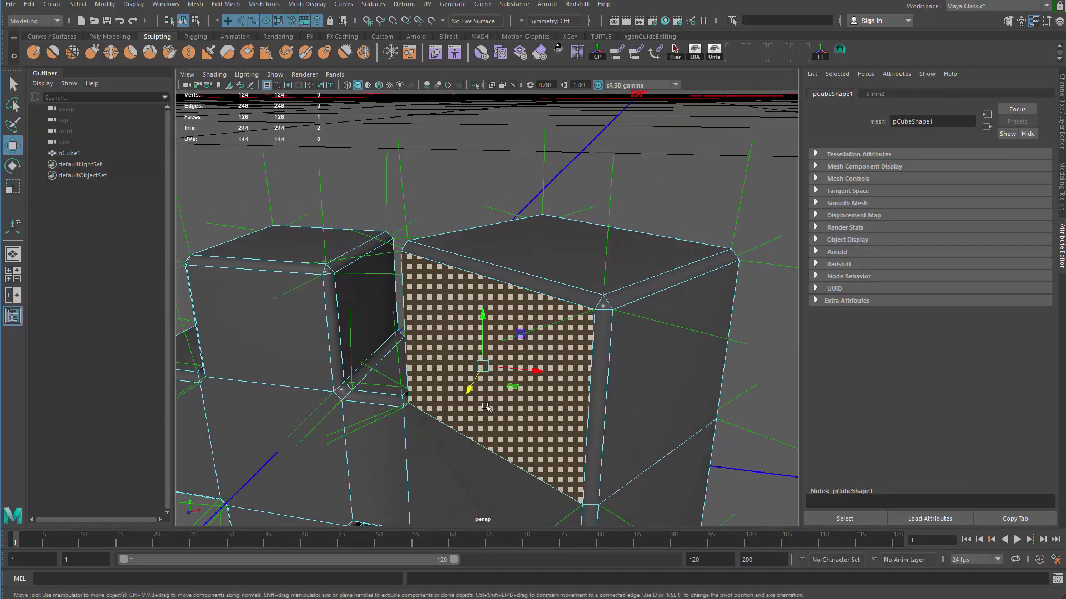
pyautogui.click(519, 315)
pyautogui.keyDown('alt'); pyautogui.moveTo(525, 315); pyautogui.dragTo(554, 231); pyautogui.keyUp('alt')
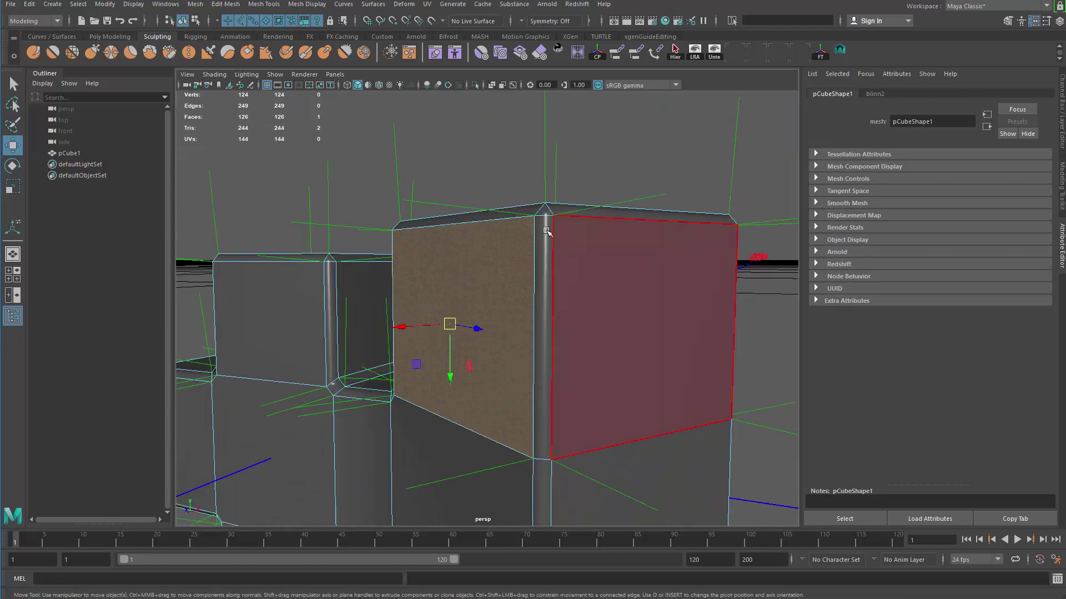
# Select the vertex at the upper front face's bevelled corner, and reselect the face to compare the two
pyautogui.press('F9')
pyautogui.keyDown('alt'); pyautogui.moveTo(476, 203); pyautogui.dragTo(473, 295); pyautogui.keyUp('alt')
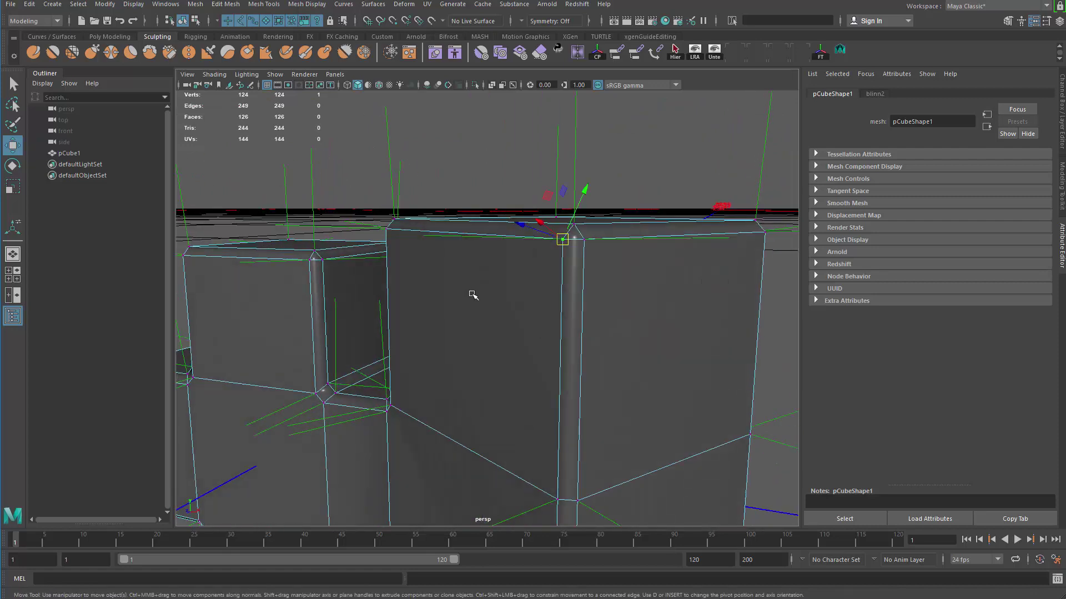
pyautogui.press('F11')
pyautogui.click(493, 346)
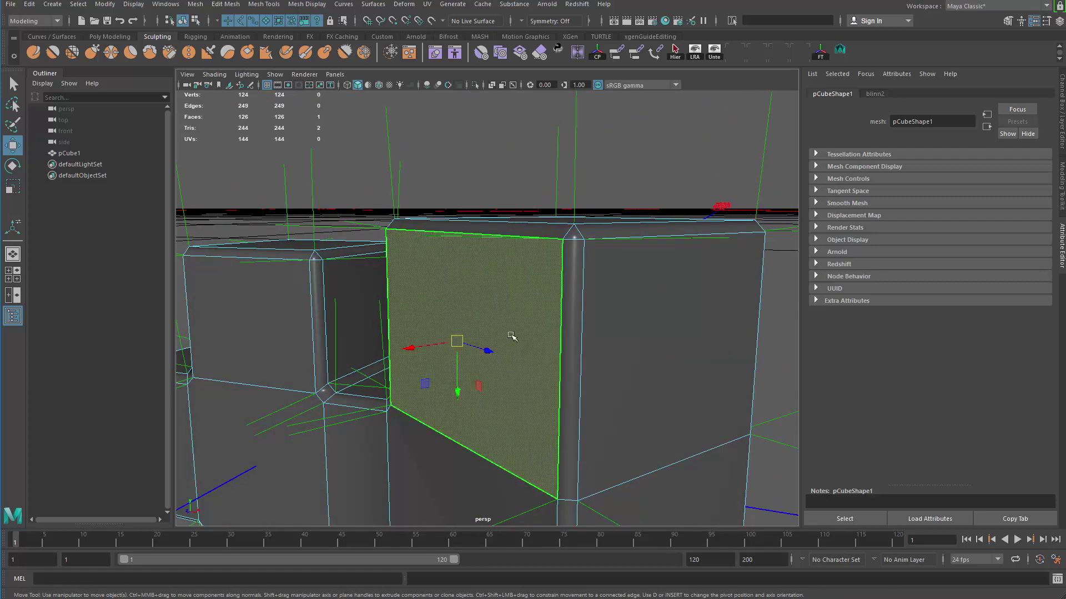
pyautogui.moveTo(510, 335)
pyautogui.keyDown('alt'); pyautogui.mouseDown(button='right')
pyautogui.moveTo(492, 330)
pyautogui.moveTo(520, 327)
pyautogui.mouseUp(button='right'); pyautogui.keyUp('alt')
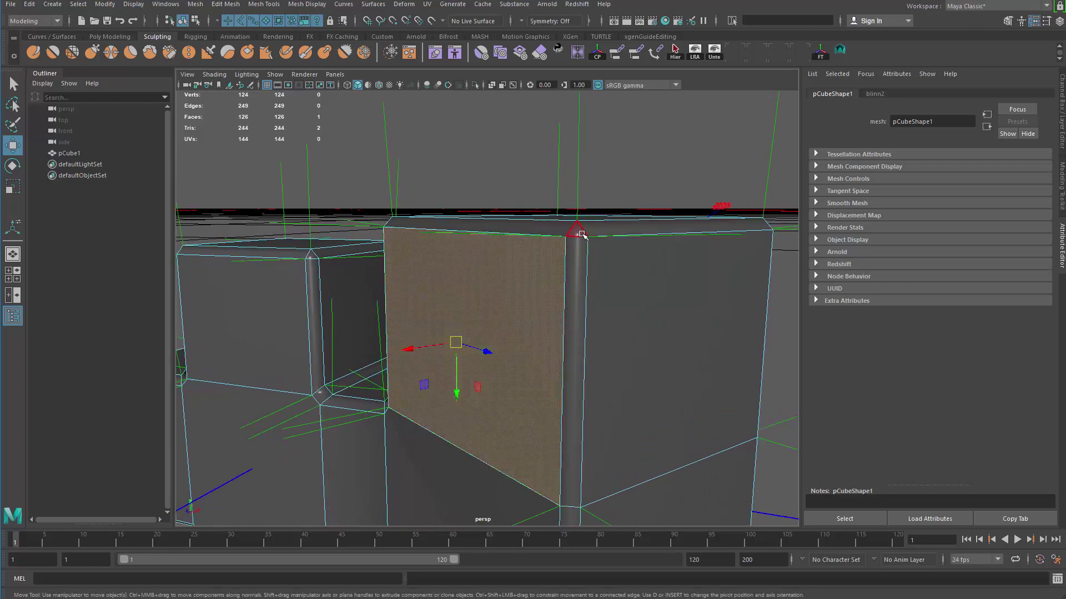
# Select the three bevel faces meeting at the large block's top corner: the corner triangle, the top strip and the vertical strip
pyautogui.click(580, 233)
pyautogui.keyDown('shift'); pyautogui.click(544, 227); pyautogui.keyUp('shift')
pyautogui.keyDown('shift'); pyautogui.click(576, 268); pyautogui.keyUp('shift')
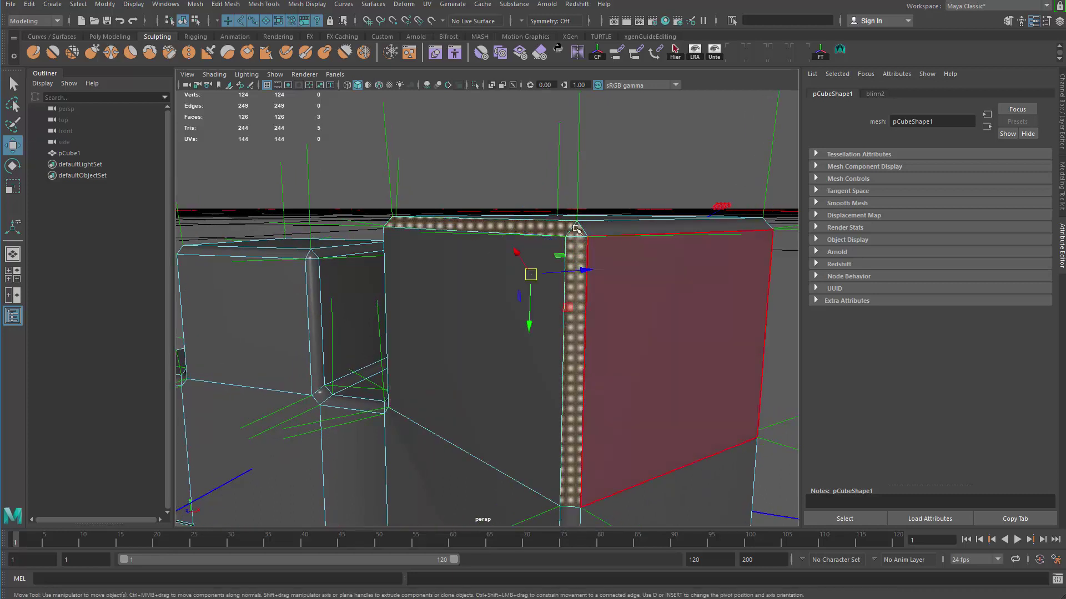
# Switch back to object selection and select the whole block model
pyautogui.keyDown('alt'); pyautogui.moveTo(555, 241); pyautogui.dragTo(458, 305); pyautogui.keyUp('alt')
pyautogui.press('q')
pyautogui.click(675, 181)
pyautogui.moveTo(458, 364); pyautogui.dragTo(369, 433)
pyautogui.keyDown('alt'); pyautogui.moveTo(355, 435); pyautogui.dragTo(395, 442); pyautogui.keyUp('alt')
pyautogui.keyDown('alt'); pyautogui.moveTo(447, 376); pyautogui.dragTo(544, 305, button='middle'); pyautogui.keyUp('alt')
pyautogui.keyDown('alt'); pyautogui.moveTo(639, 264); pyautogui.dragTo(694, 282); pyautogui.keyUp('alt')
# Expand the shape's mesh controls and choose Angle And Area Weighted as the vertex normal method
pyautogui.hotkey('ctrl', 'a')
pyautogui.keyDown('alt'); pyautogui.moveTo(668, 315); pyautogui.dragTo(622, 331); pyautogui.keyUp('alt')
pyautogui.hotkey('ctrl', 'a')
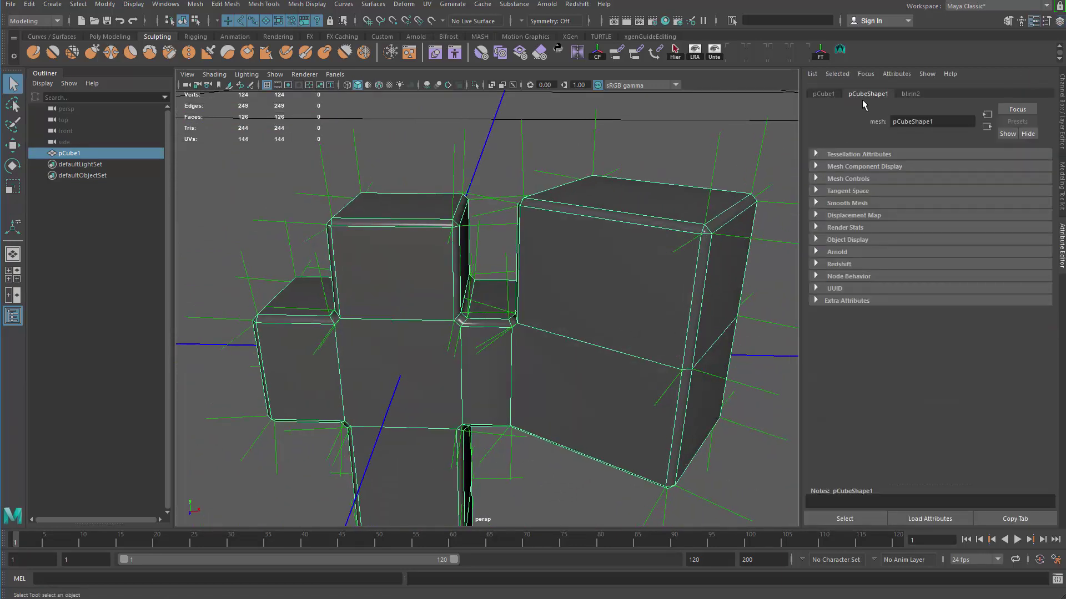
pyautogui.click(827, 179)
pyautogui.keyDown('alt'); pyautogui.moveTo(680, 250); pyautogui.dragTo(853, 266, button='right'); pyautogui.keyUp('alt')
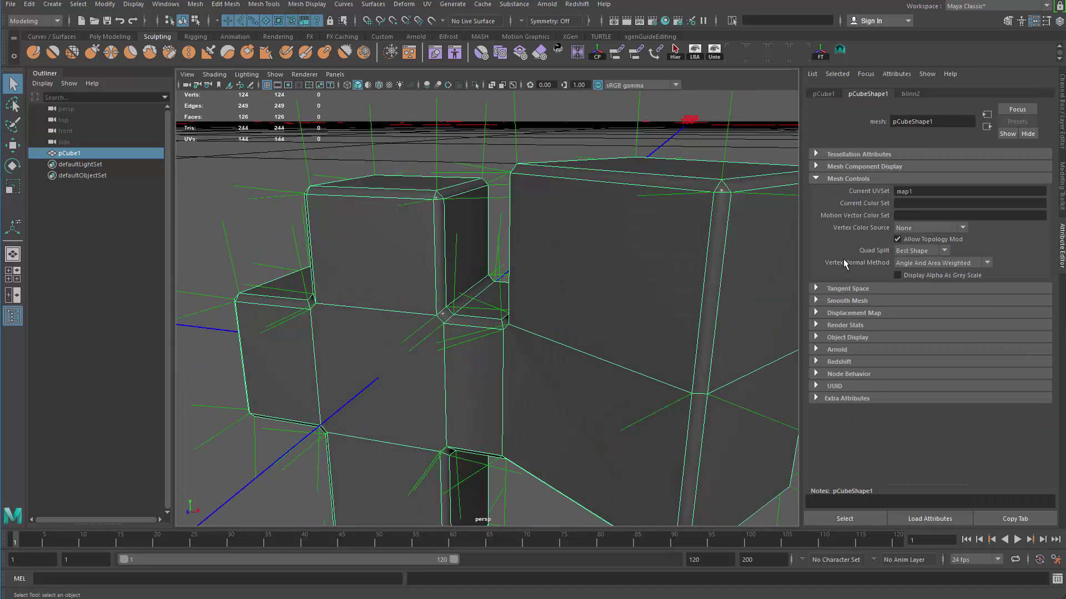
pyautogui.click(920, 267)
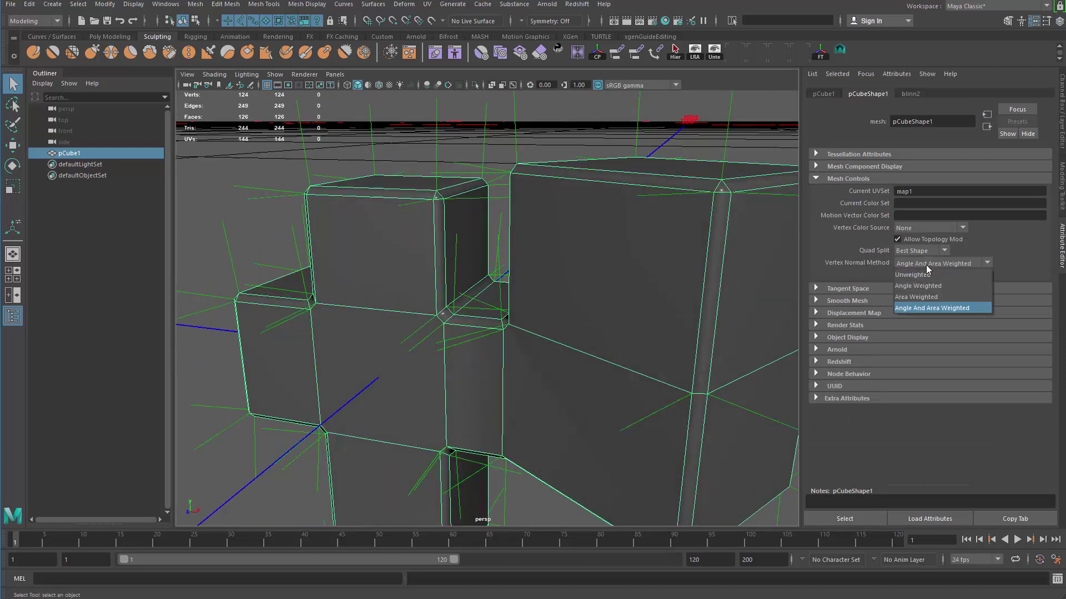
pyautogui.click(943, 309)
# Return to face selection and select only the large block's lower front face
pyautogui.keyDown('alt'); pyautogui.moveTo(599, 325); pyautogui.dragTo(692, 390); pyautogui.keyUp('alt')
pyautogui.click(715, 360)
pyautogui.keyDown('alt'); pyautogui.moveTo(585, 368); pyautogui.dragTo(550, 326, button='middle'); pyautogui.keyUp('alt')
pyautogui.keyDown('alt'); pyautogui.moveTo(551, 330); pyautogui.dragTo(602, 315); pyautogui.keyUp('alt')
pyautogui.click(597, 305)
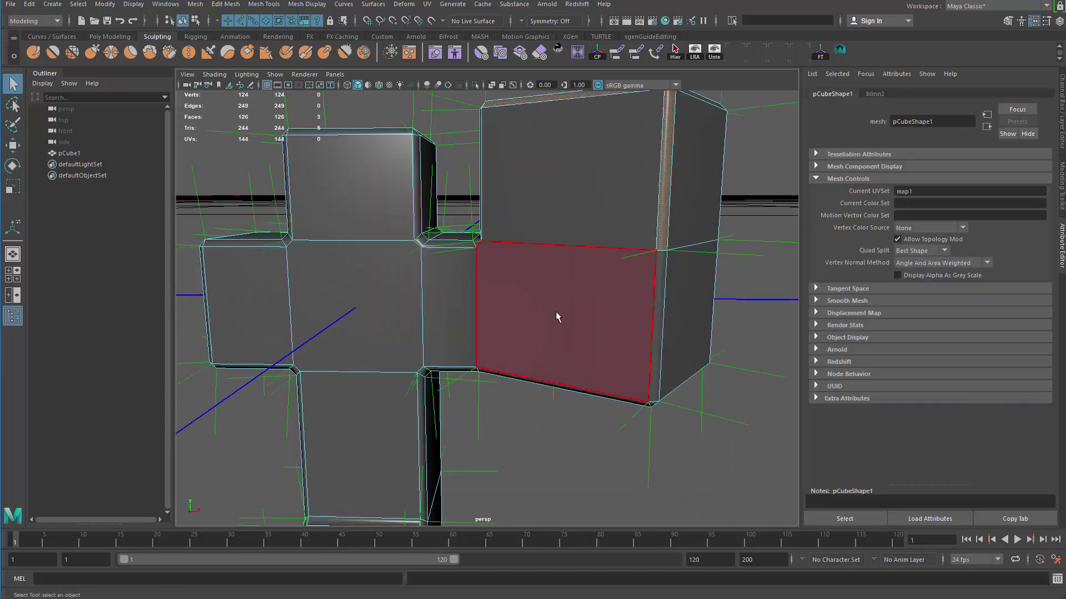
pyautogui.click(556, 312)
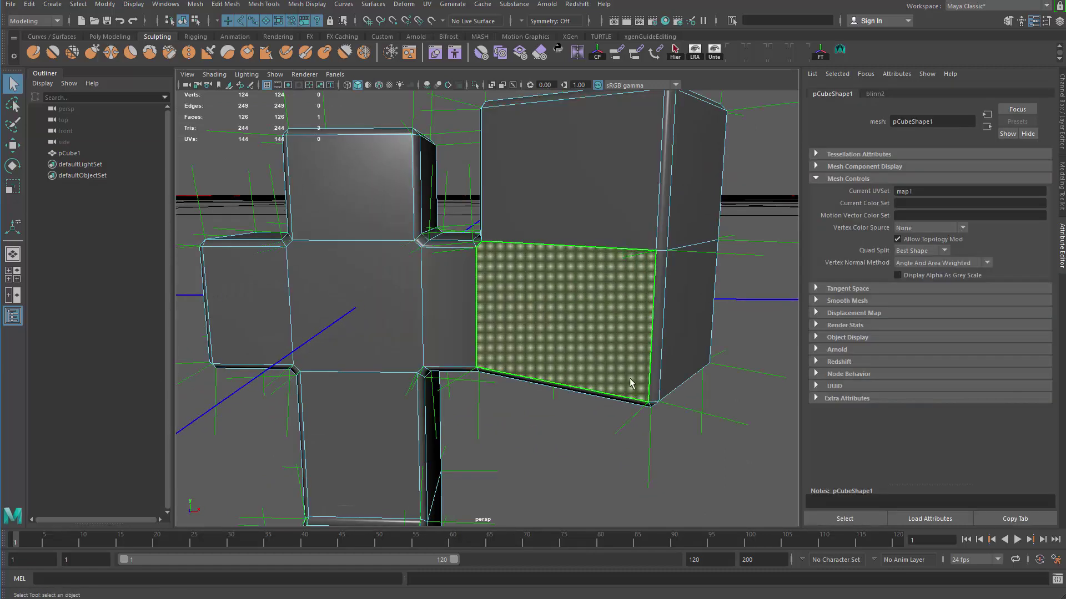
pyautogui.keyDown('alt'); pyautogui.moveTo(507, 278); pyautogui.dragTo(593, 300); pyautogui.keyUp('alt')
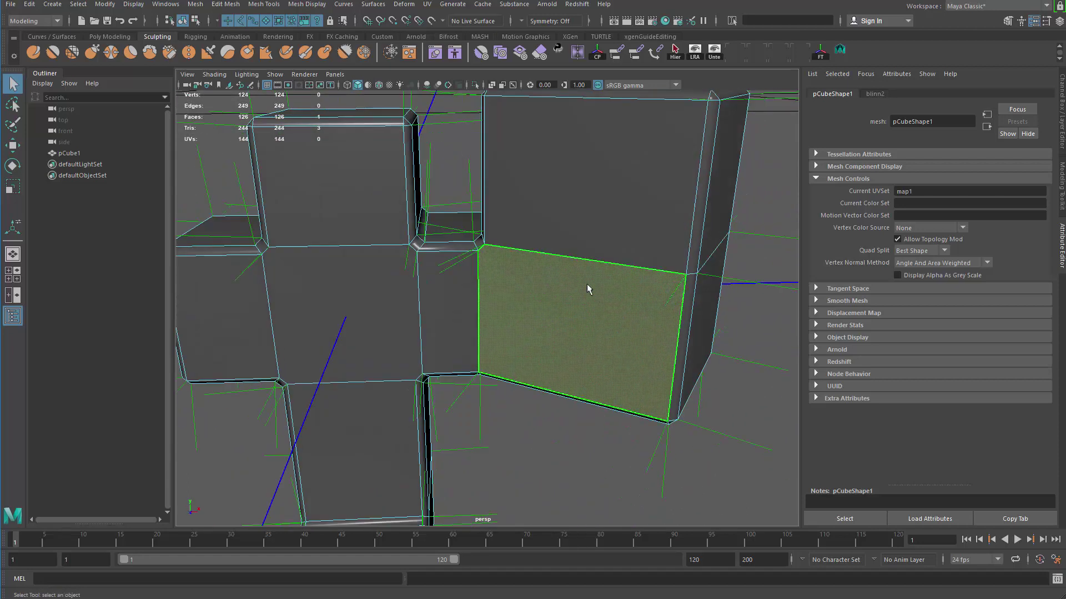
# Clear the selection, reselect the lower front face and examine its corner normals from several angles
pyautogui.keyDown('alt'); pyautogui.moveTo(604, 337); pyautogui.dragTo(548, 331); pyautogui.keyUp('alt')
pyautogui.scroll(-4, 499, 334)
pyautogui.keyDown('alt'); pyautogui.moveTo(483, 323); pyautogui.dragTo(513, 277); pyautogui.keyUp('alt')
pyautogui.click(617, 392)
pyautogui.scroll(4, 542, 323)
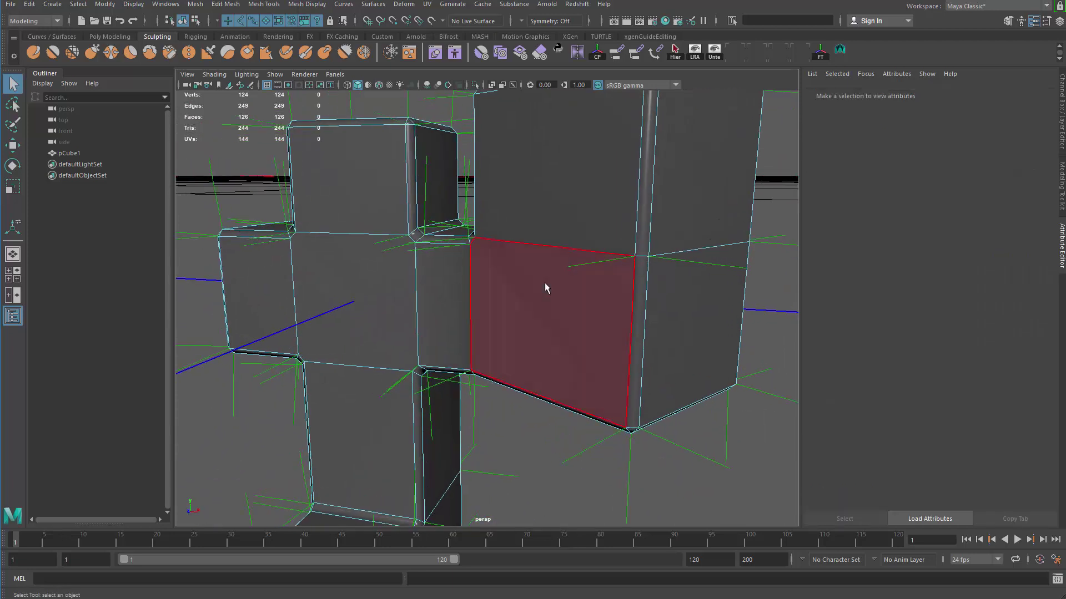
pyautogui.click(544, 287)
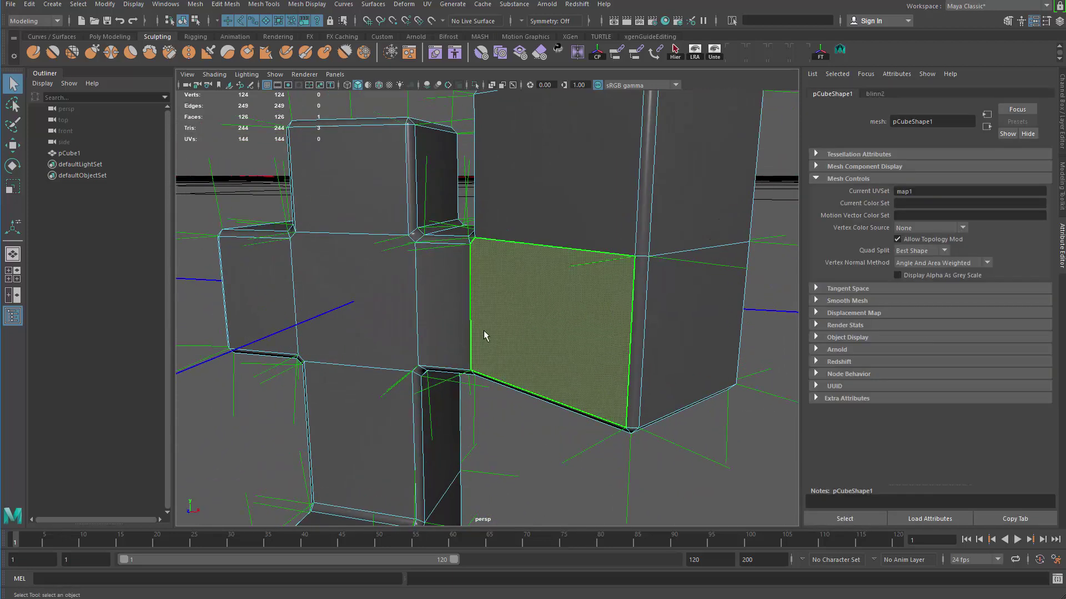
pyautogui.keyDown('alt'); pyautogui.moveTo(464, 335); pyautogui.dragTo(483, 238); pyautogui.keyUp('alt')
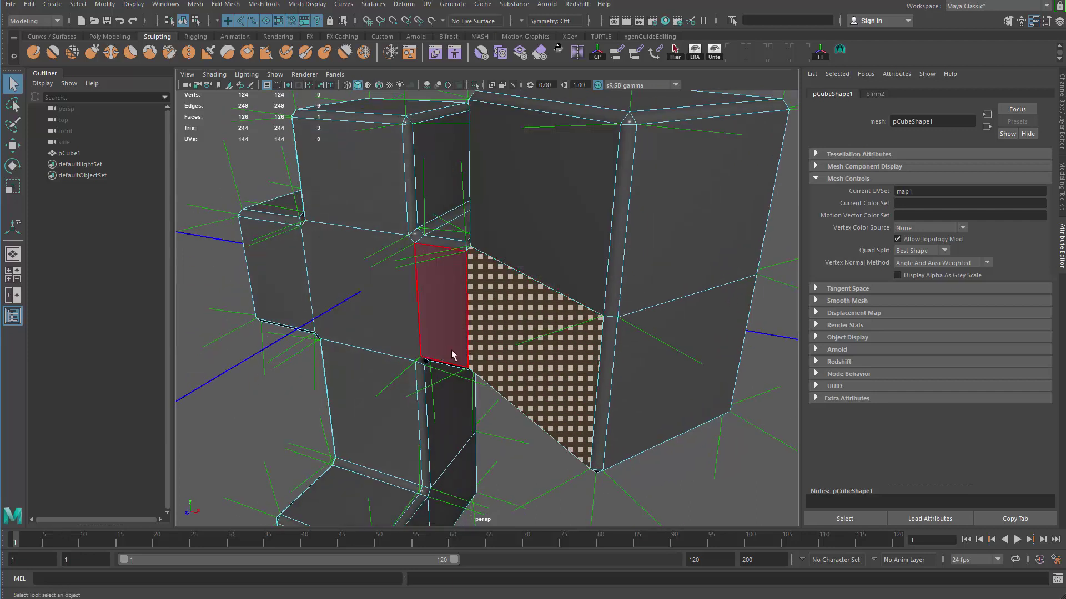
pyautogui.keyDown('alt'); pyautogui.moveTo(555, 333); pyautogui.dragTo(589, 312); pyautogui.keyUp('alt')
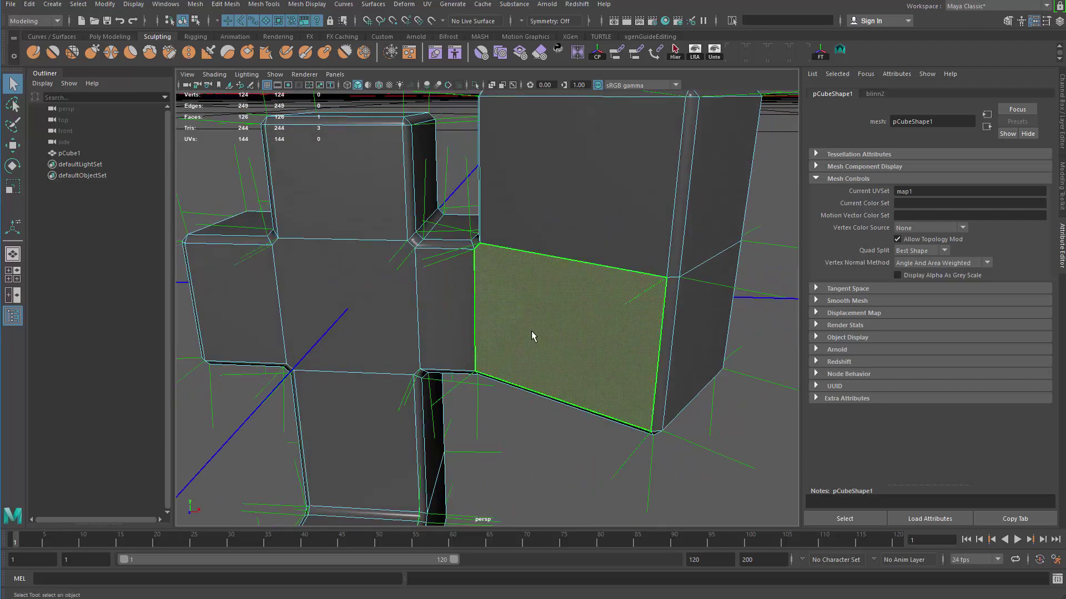